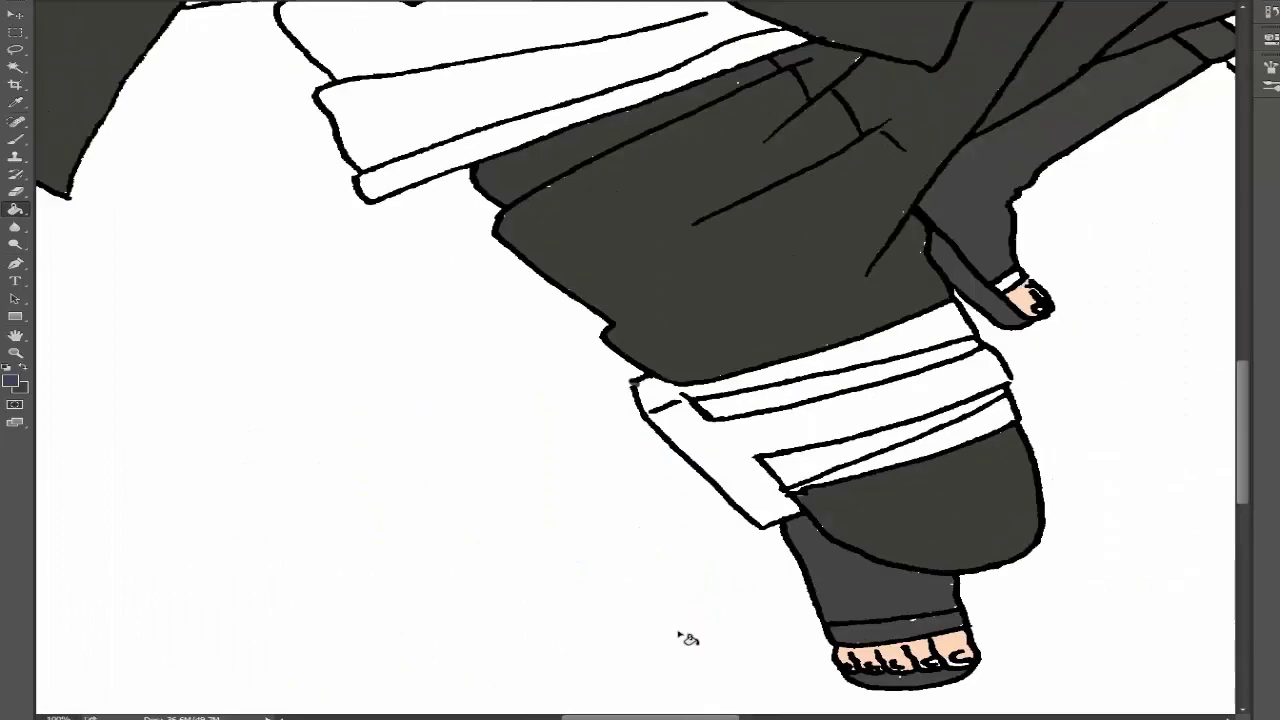
Fill the dark blue strap sections around the blond fighter's bandaged thigh
left_click(678, 390)
scroll(975, 383, "down", 3)
scroll(536, 109, "up", 2)
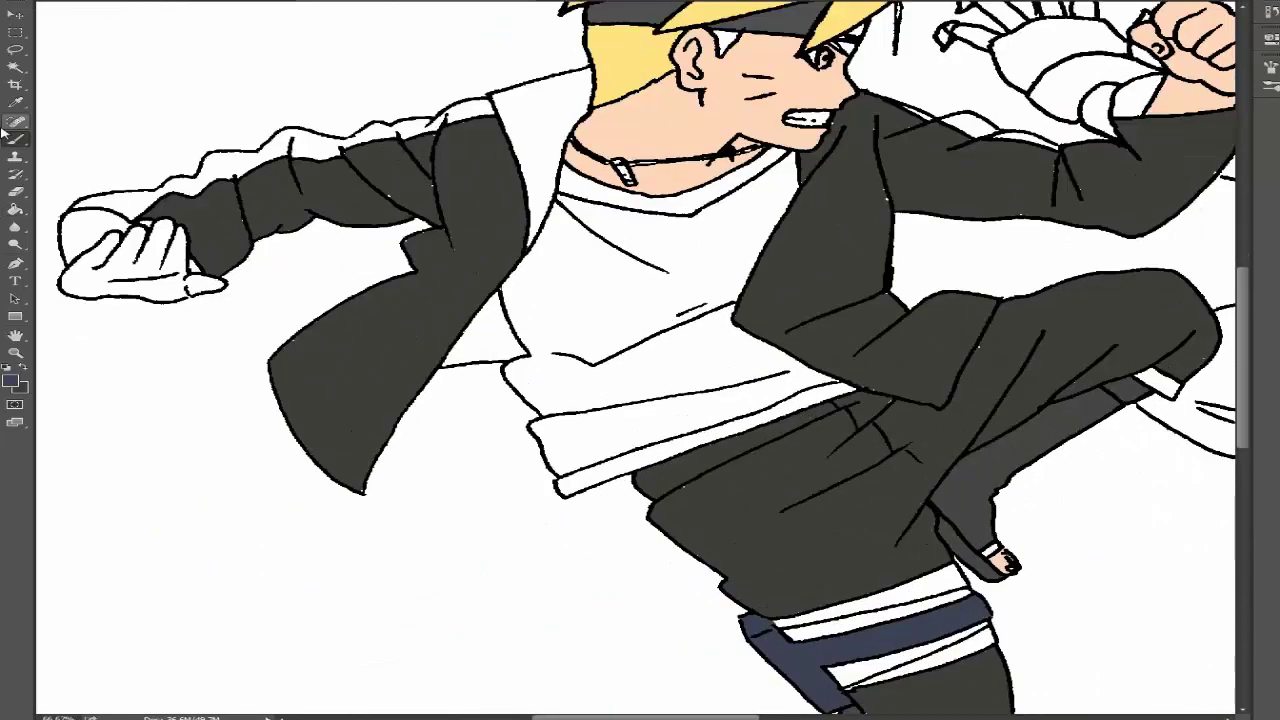
Fill the palm, thumb and fingers of the blond fighter's outstretched hand with the peach skin tone
left_click(140, 265)
left_click(203, 284)
left_click(148, 240)
scroll(140, 300, "up", 2)
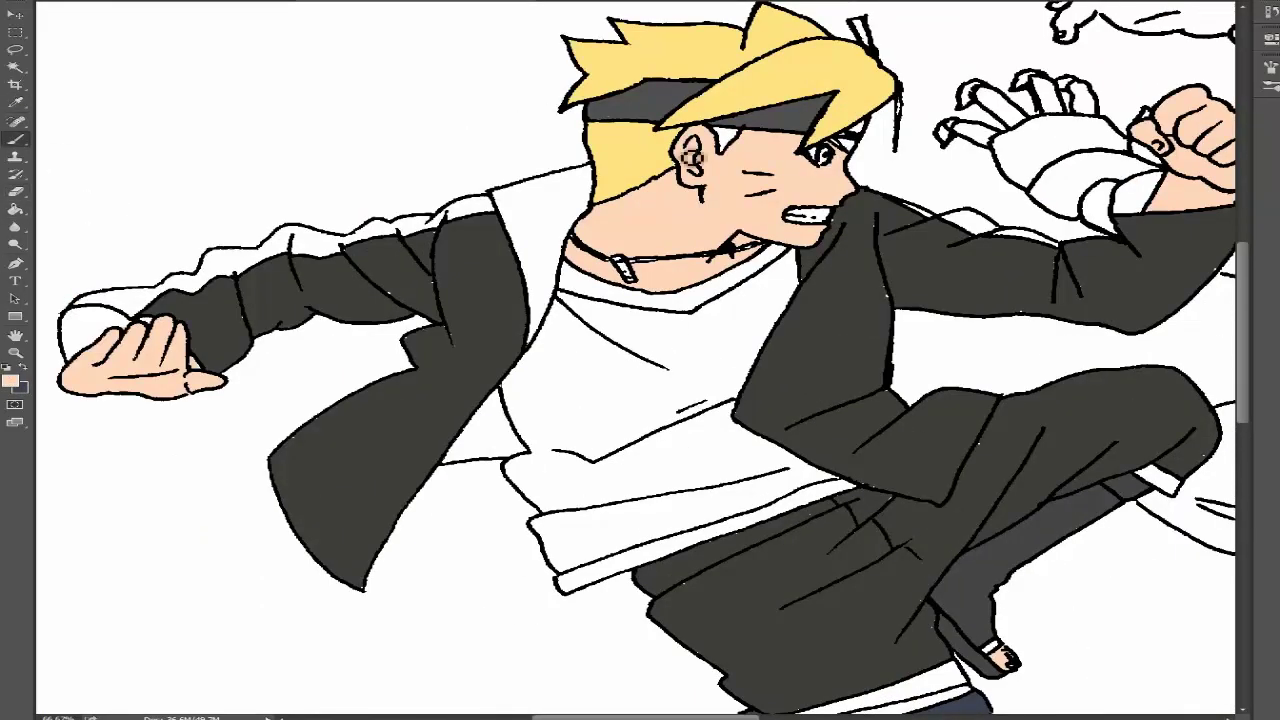
Color the remaining white gap beside the blond fighter's ear with the yellow hair color
left_click(858, 150, "alt")
key("ctrl+minus")
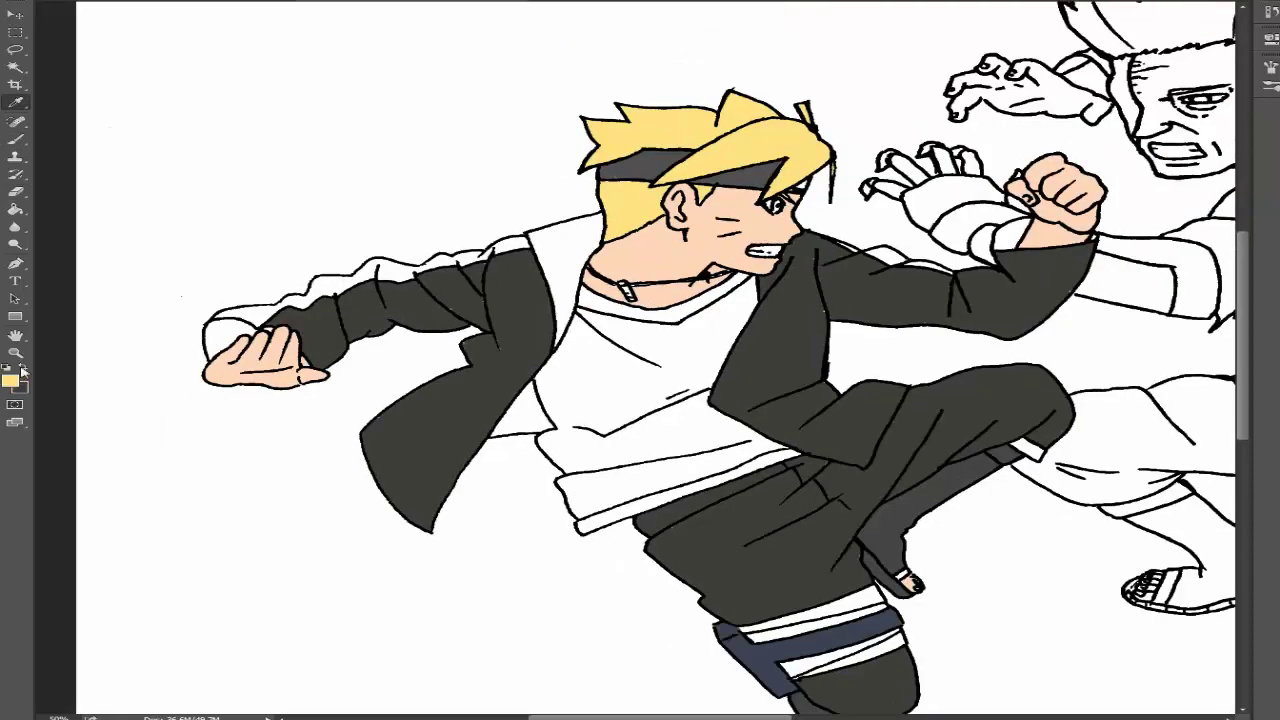
key("ctrl+minus")
Fill the jacket's sleeve stripes, cuffs, collar and inner lining with the pink from the reference sheet
key("ctrl+plus")
left_click(300, 90)
left_click(455, 110)
left_click(780, 75)
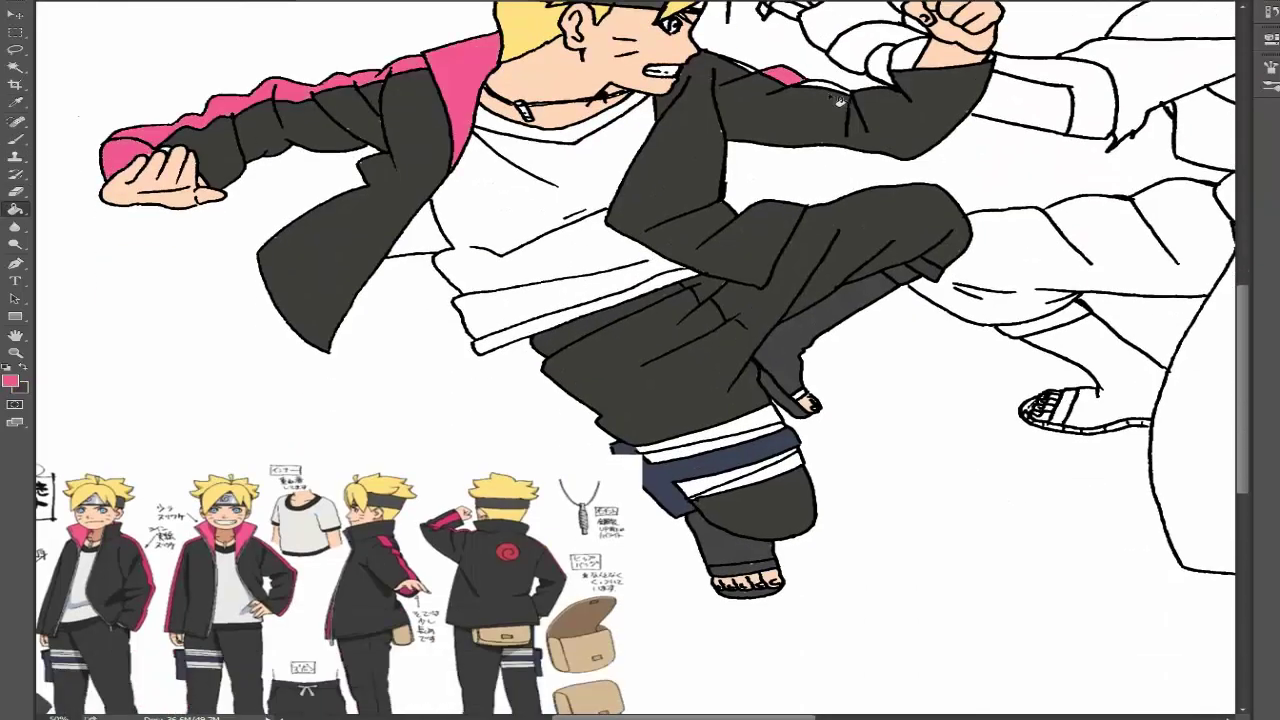
scroll(780, 100, "up", 1)
key("ctrl+plus")
key("ctrl+minus")
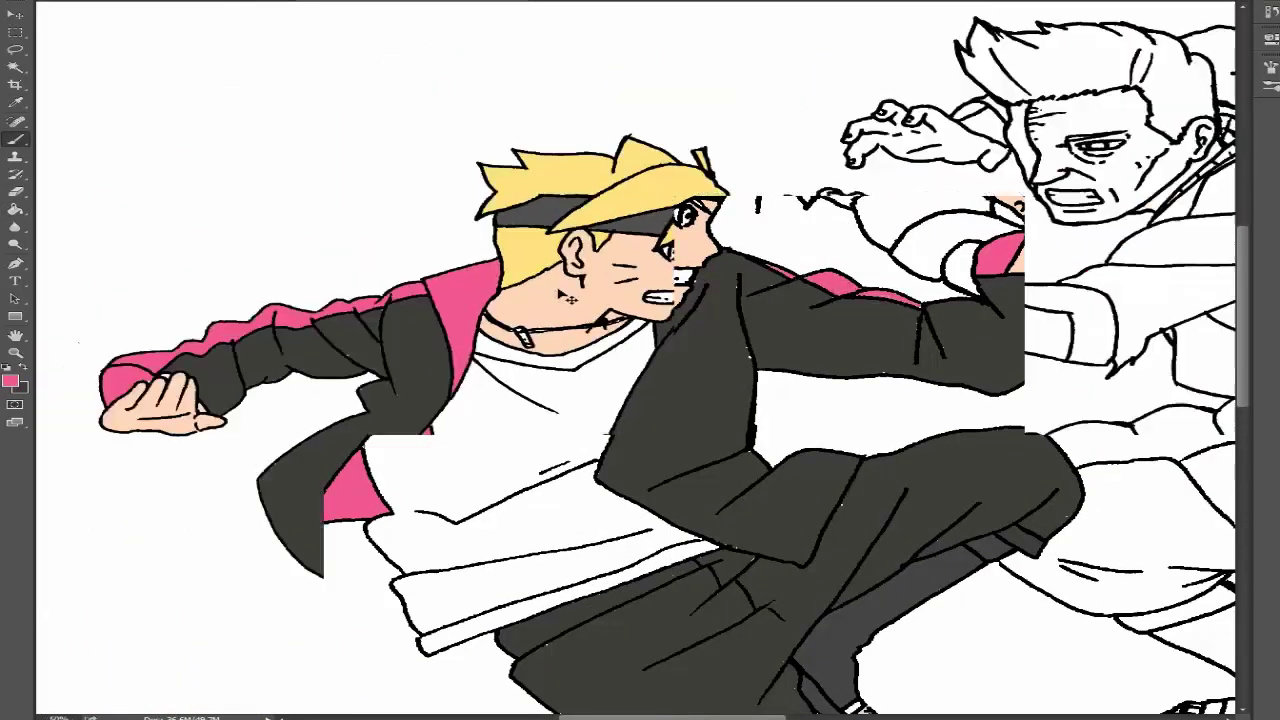
Color the blond fighter's iris light blue, matching the character reference sheet
key("ctrl+plus")
scroll(615, 292, "down", 3)
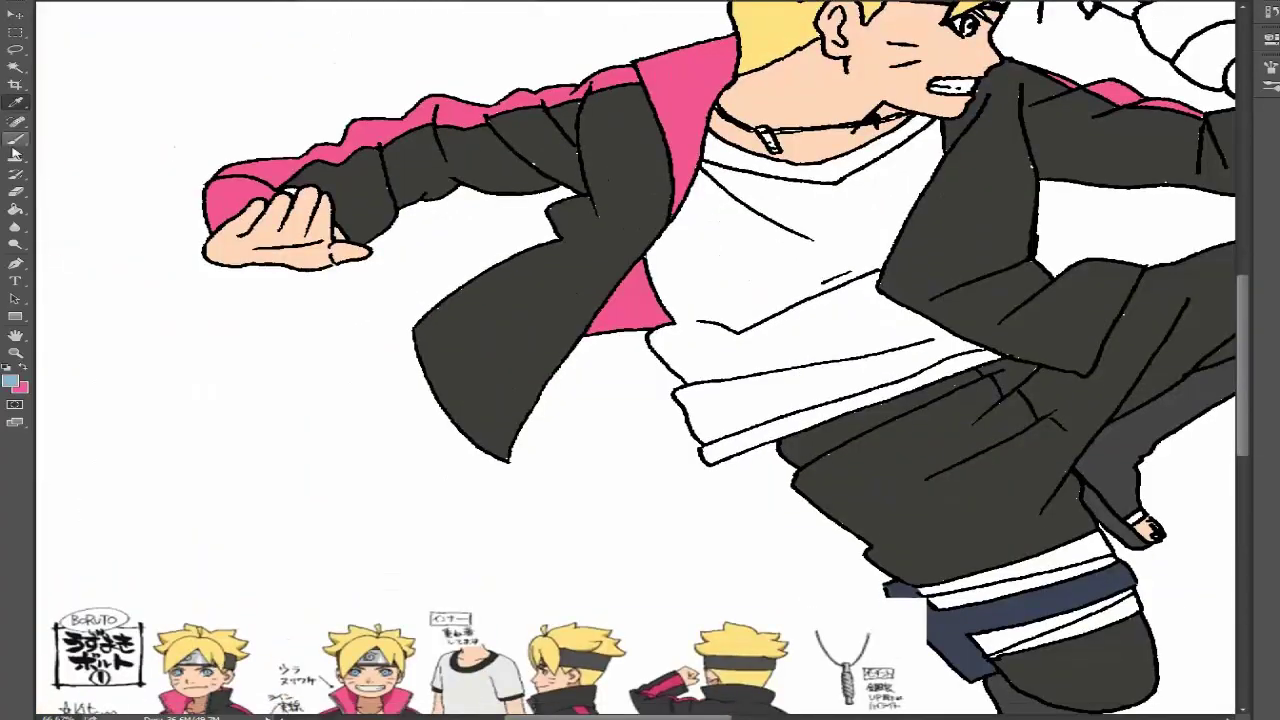
scroll(640, 360, "up", 2)
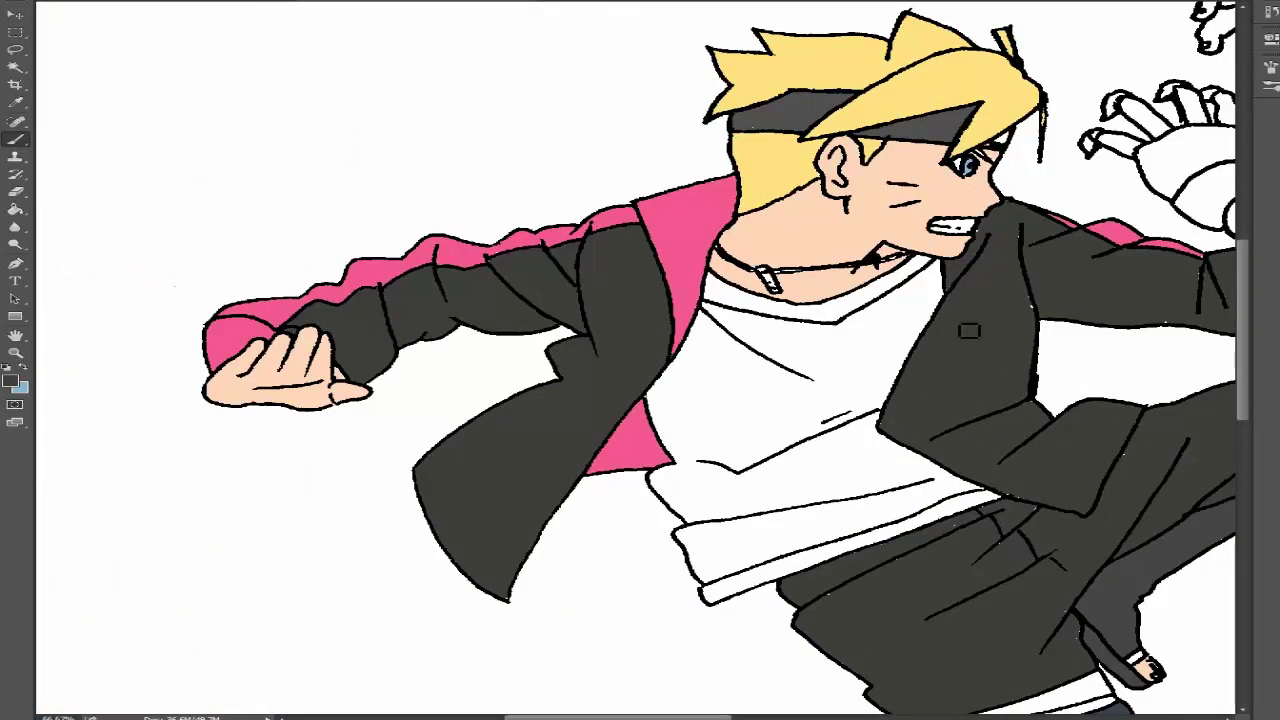
Color the blond fighter's shirt light grey and its neckline and hem trim dark grey, matching the reference shirt
scroll(726, 301, "right", 4)
scroll(806, 259, "down", 2)
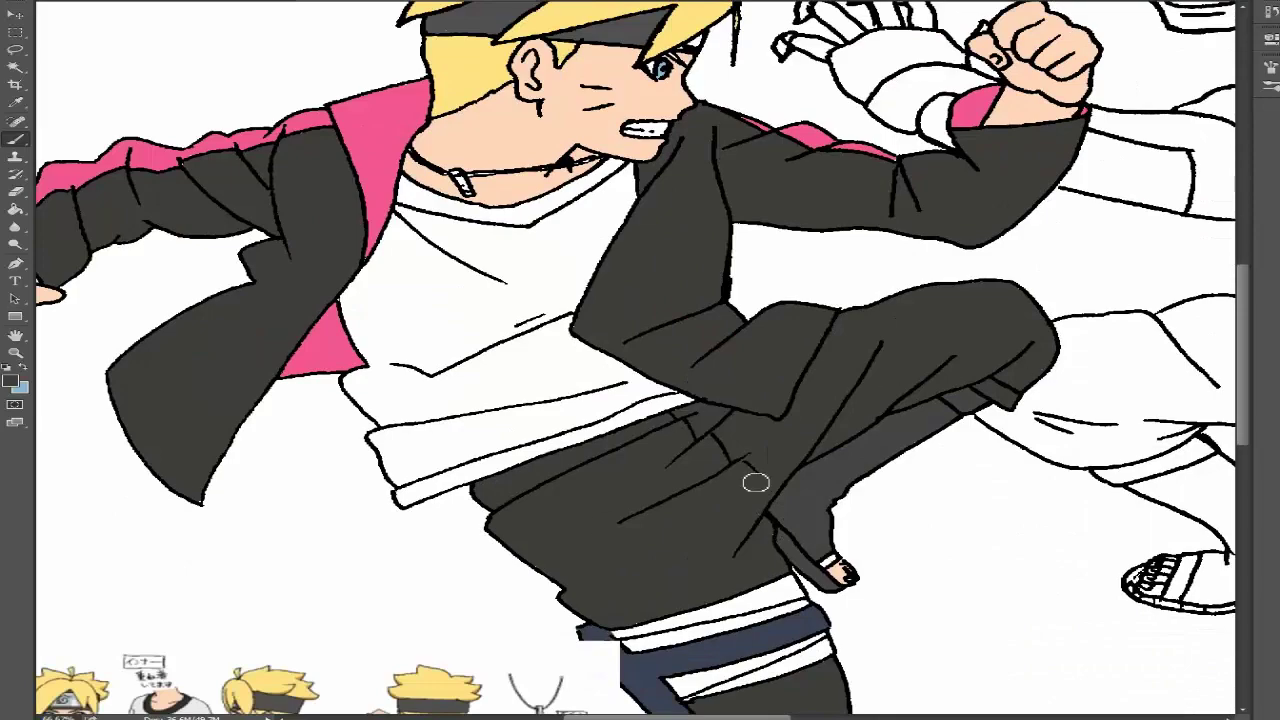
scroll(756, 483, "down", 3)
left_click(470, 150)
left_click(533, 47)
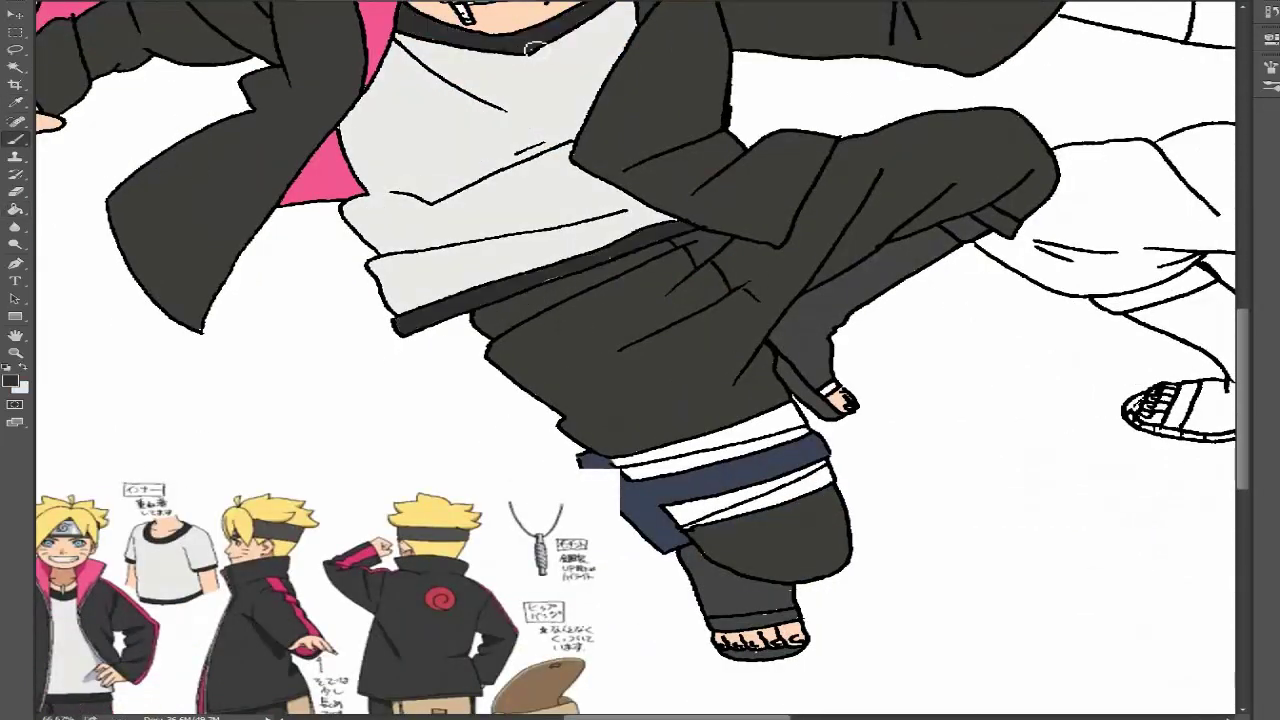
Color the blond fighter's necklace pendant light grey
scroll(549, 281, "down", 3)
scroll(560, 230, "up", 5)
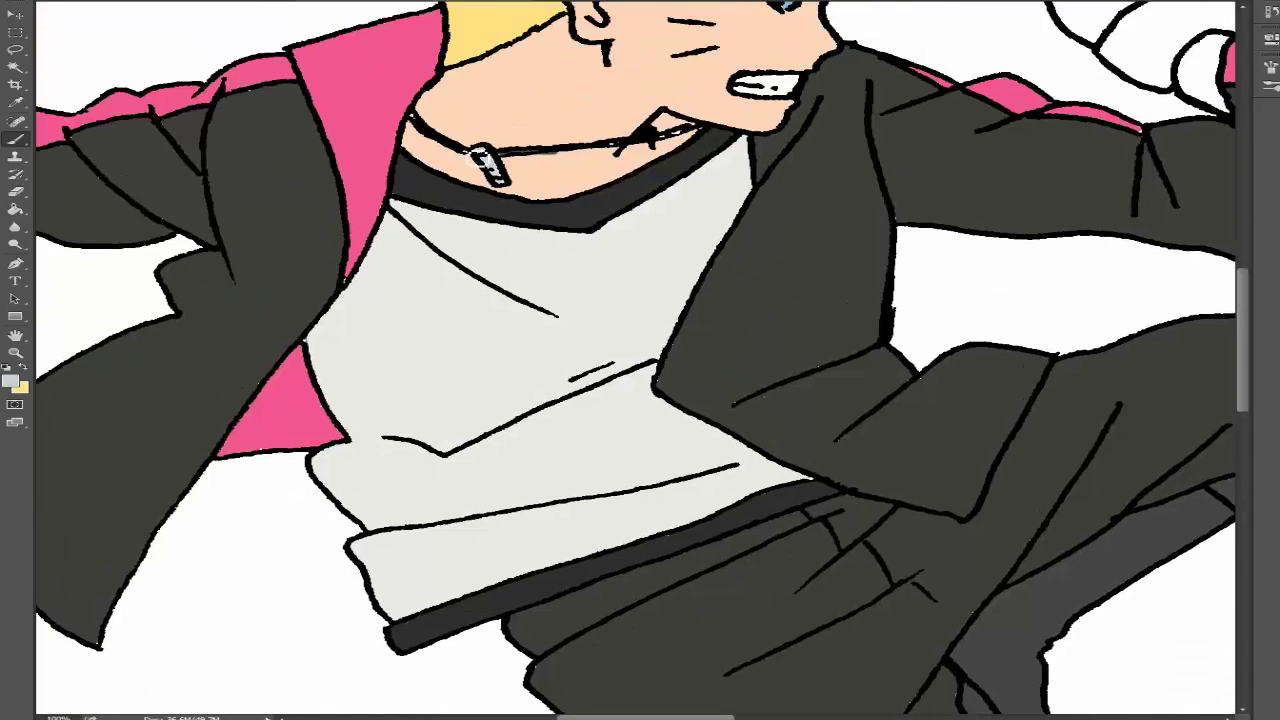
scroll(640, 360, "down", 3)
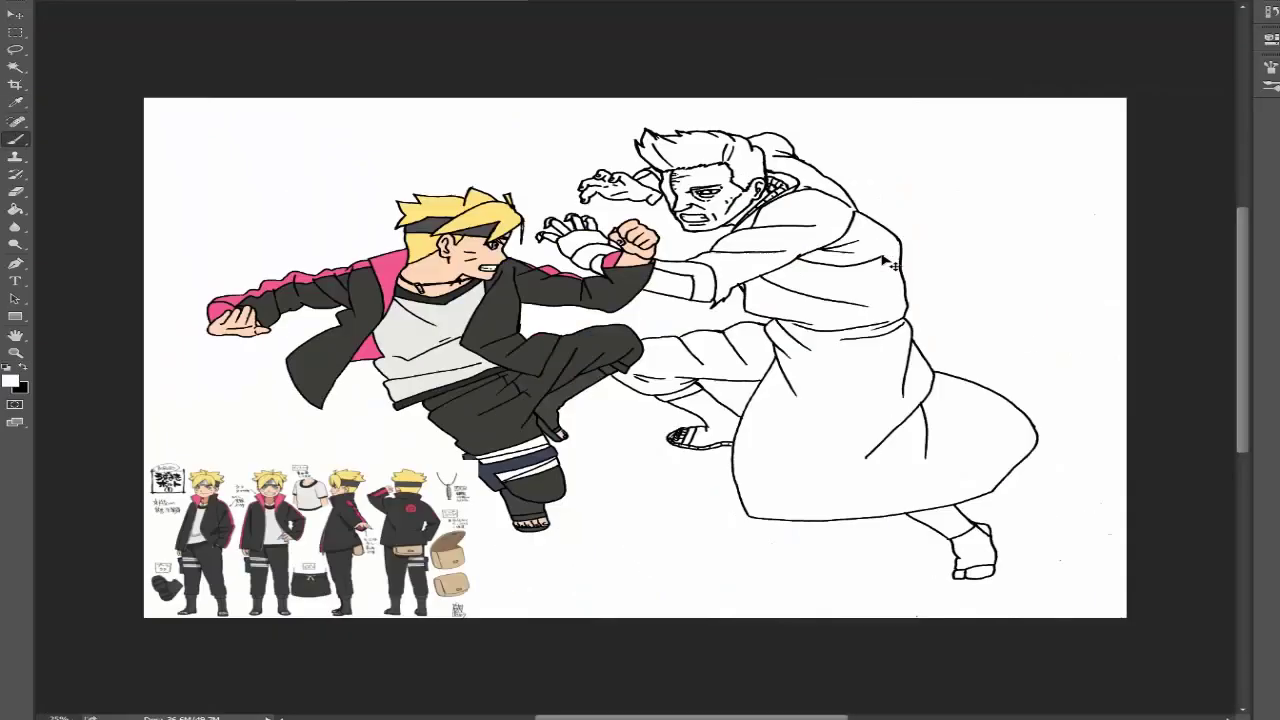
Fill the older fighter's face, ear and raised hand with a tan skin tone
scroll(296, 298, "up", 4)
key("g")
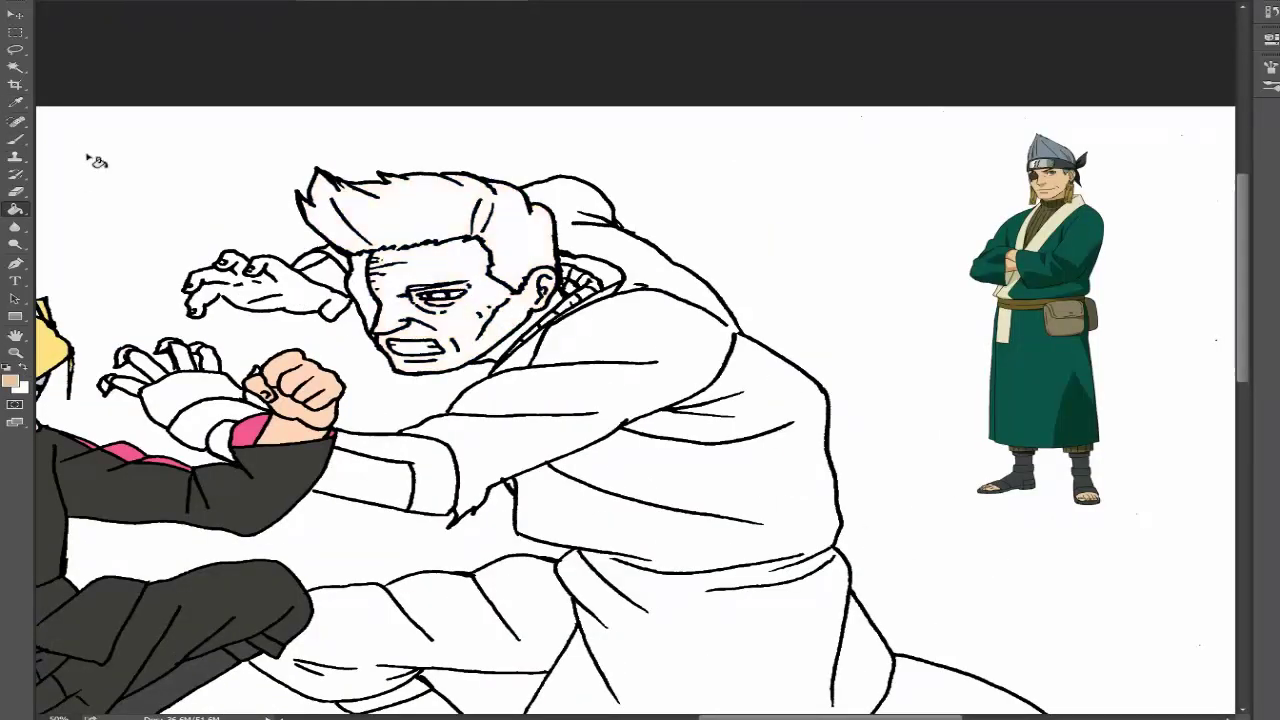
key("b")
mouse_move(552, 276)
left_mouse_down()
mouse_move(540, 330)
mouse_move(495, 340)
mouse_move(470, 292)
mouse_move(478, 302)
mouse_move(428, 332)
left_mouse_up()
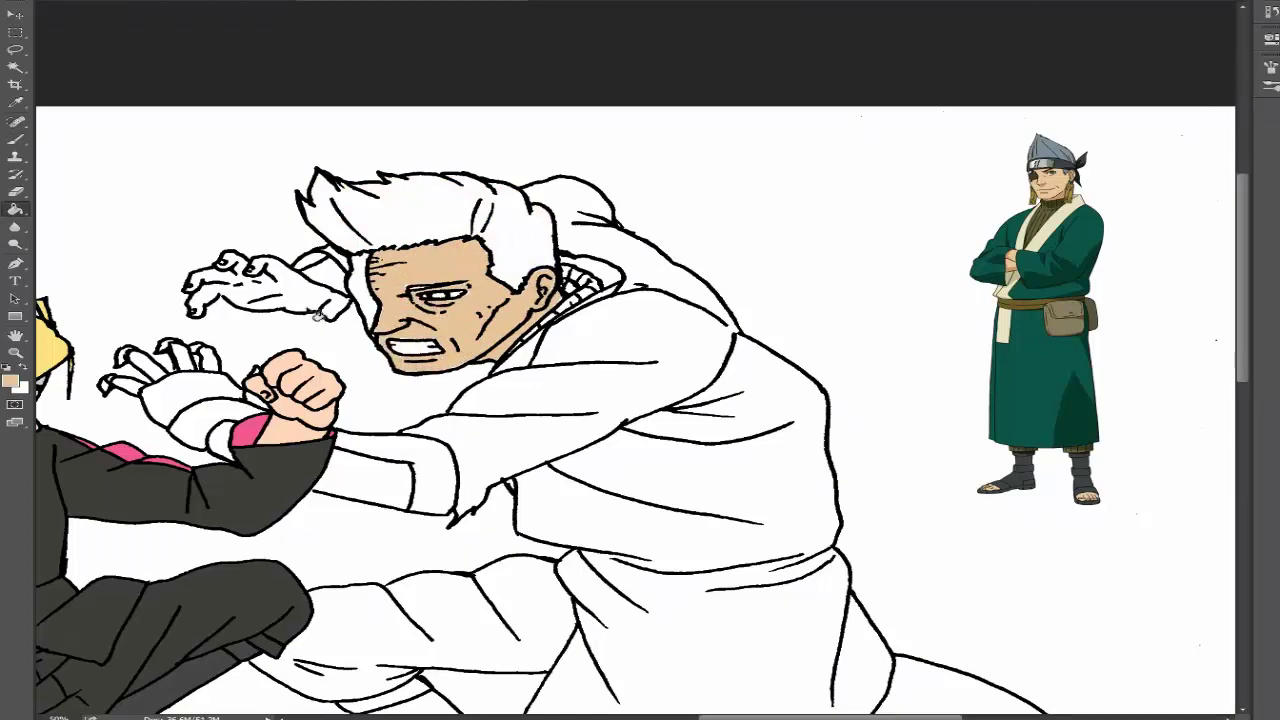
scroll(316, 314, "down", 3)
scroll(760, 560, "up", 4)
scroll(1195, 659, "down", 3)
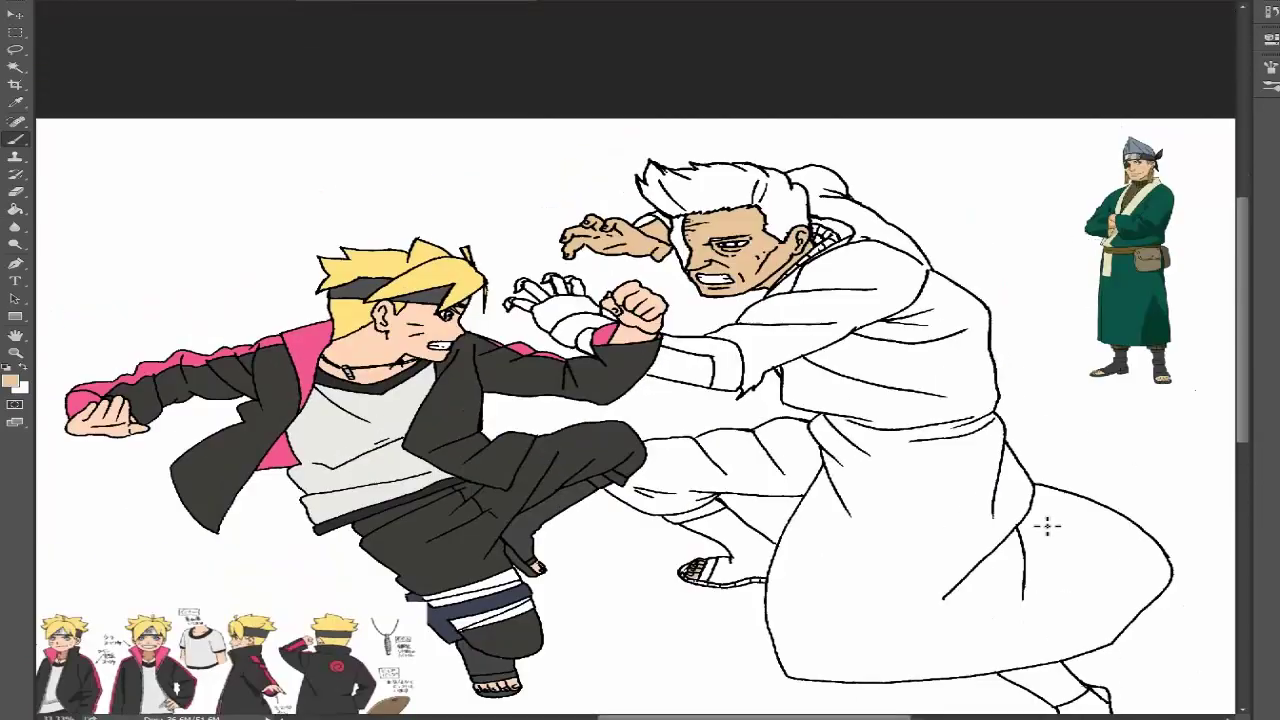
Fill the older fighter's hair with blue-grey
scroll(796, 320, "up", 4)
key("g")
left_click(157, 152)
Paint the older fighter's patterned inner neckwear olive brown
key("b")
left_click_drag(372, 172, 400, 192)
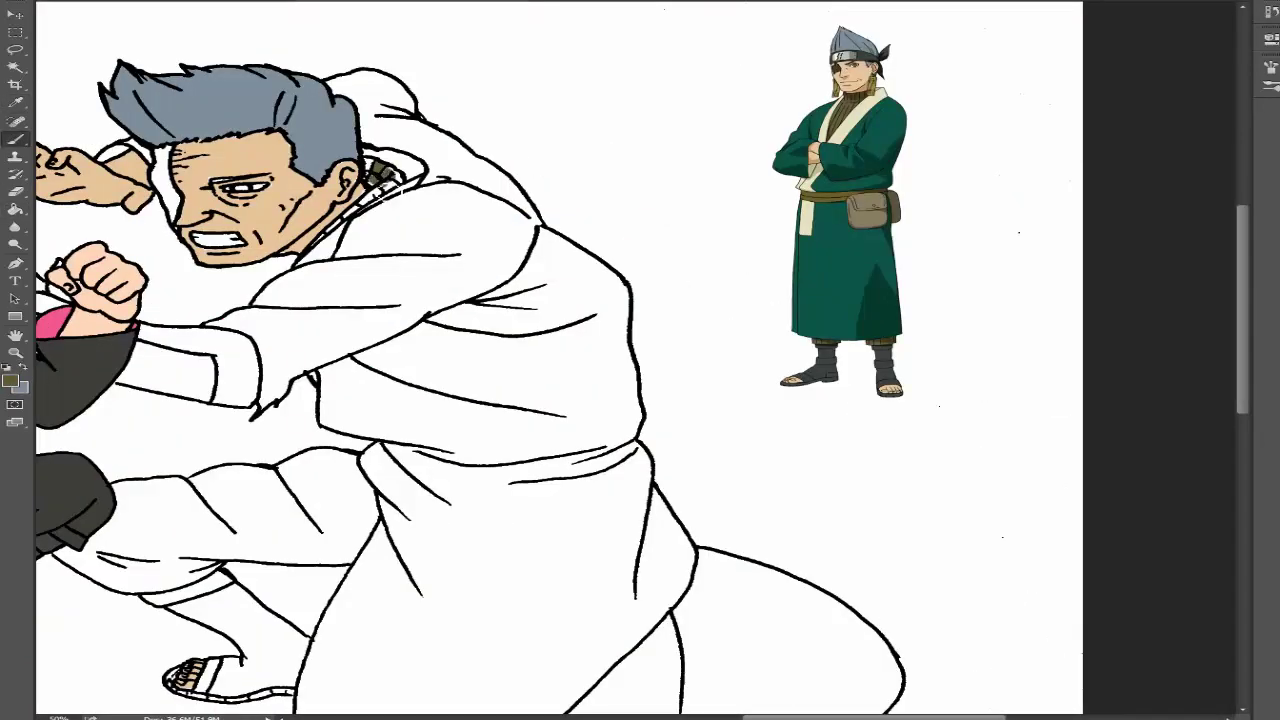
key("g")
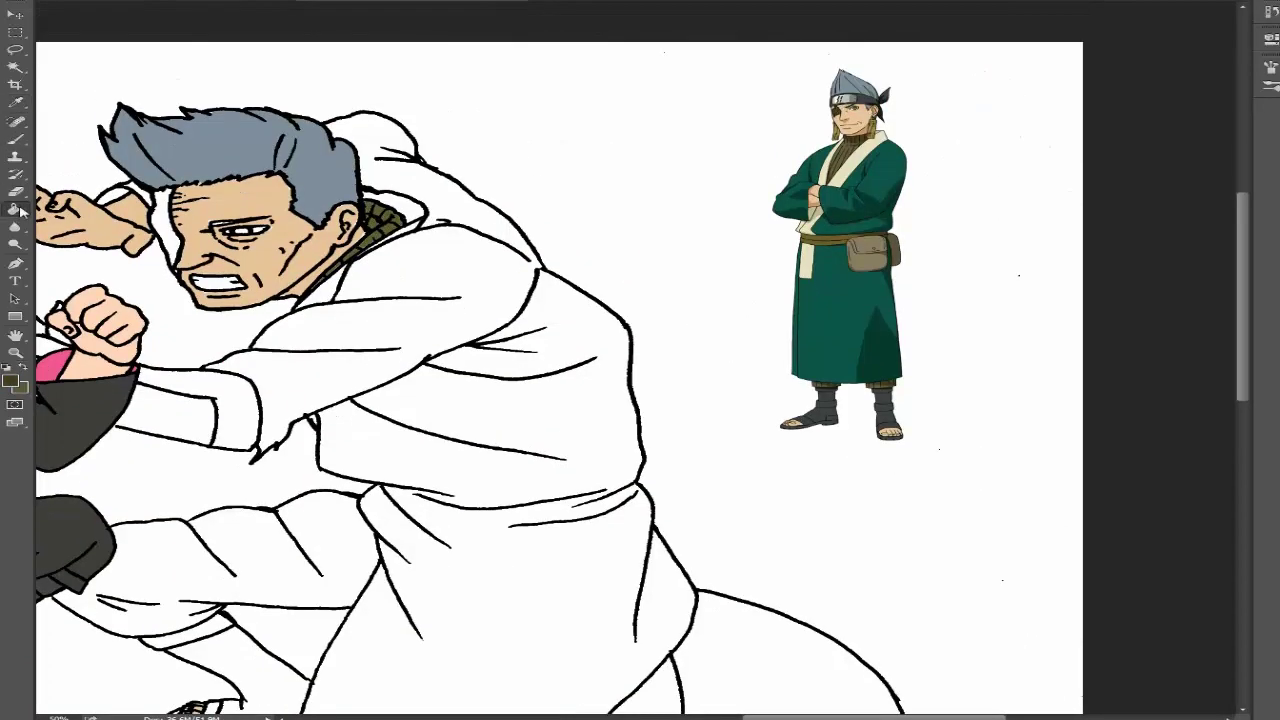
Color the older fighter's eyepatch dark olive and his forward lower leg and sandal dark grey
scroll(425, 180, "down", 3)
scroll(640, 360, "up", 4)
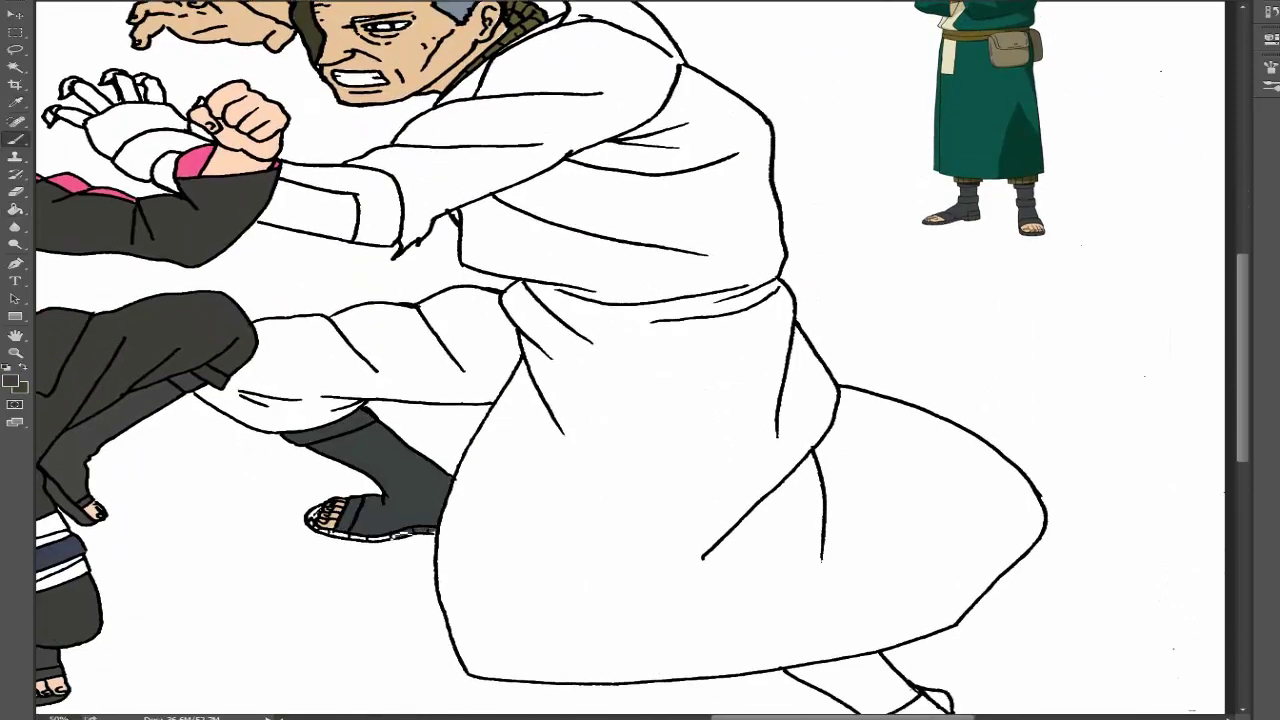
scroll(322, 449, "down", 3)
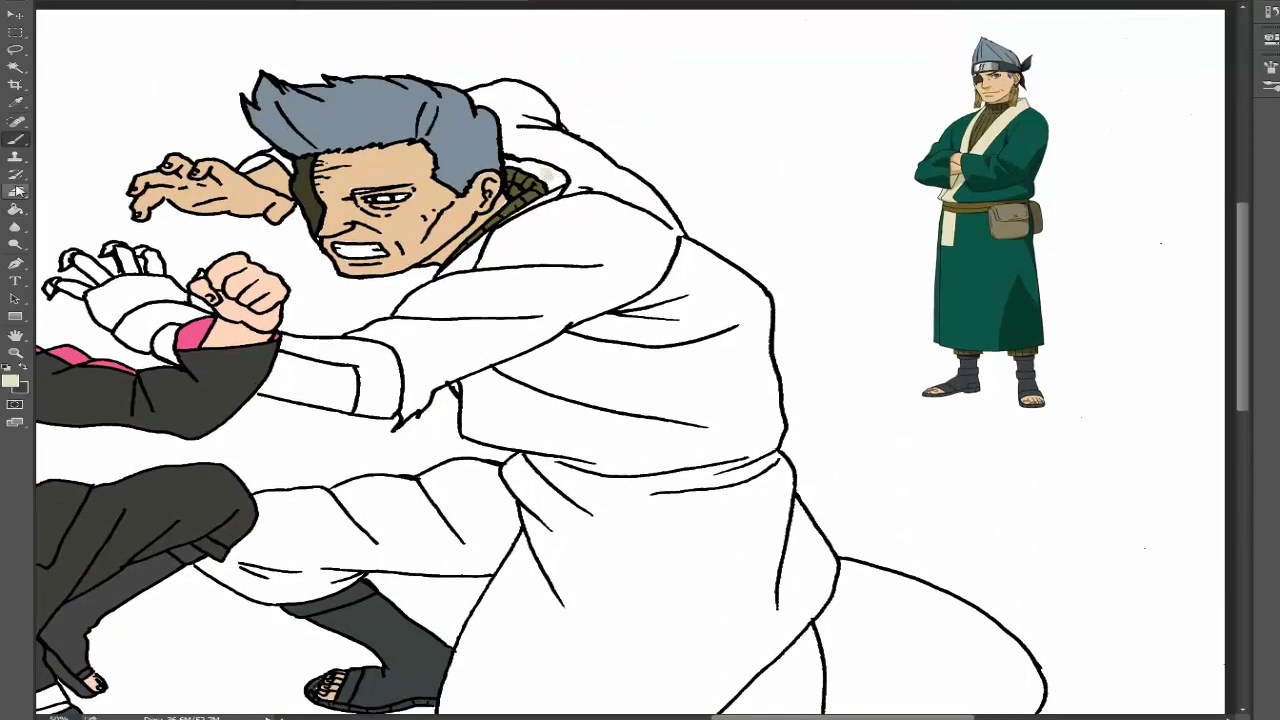
Color the older fighter's robe collar cream
key("b")
scroll(553, 208, "up", 4)
scroll(553, 208, "up", 1)
scroll(943, 134, "up", 5)
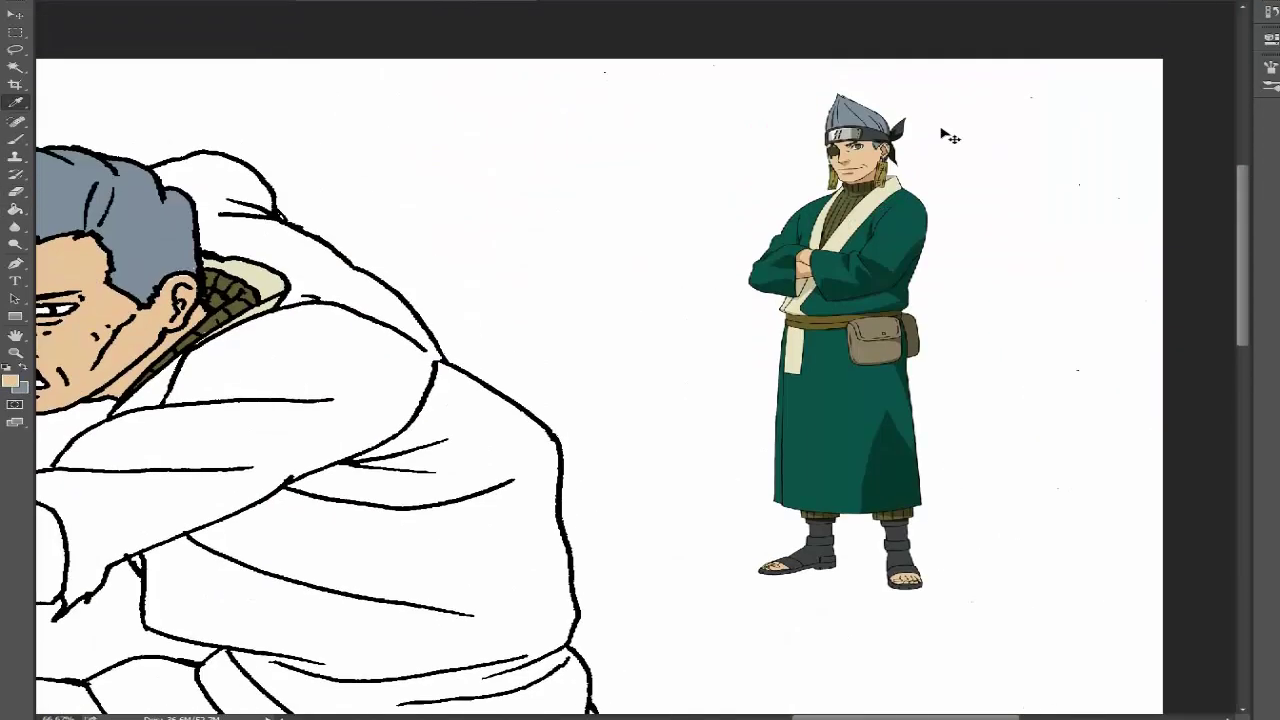
Paint the iris of the older fighter's visible eye grey
key("i")
key("b")
scroll(535, 485, "up", 3)
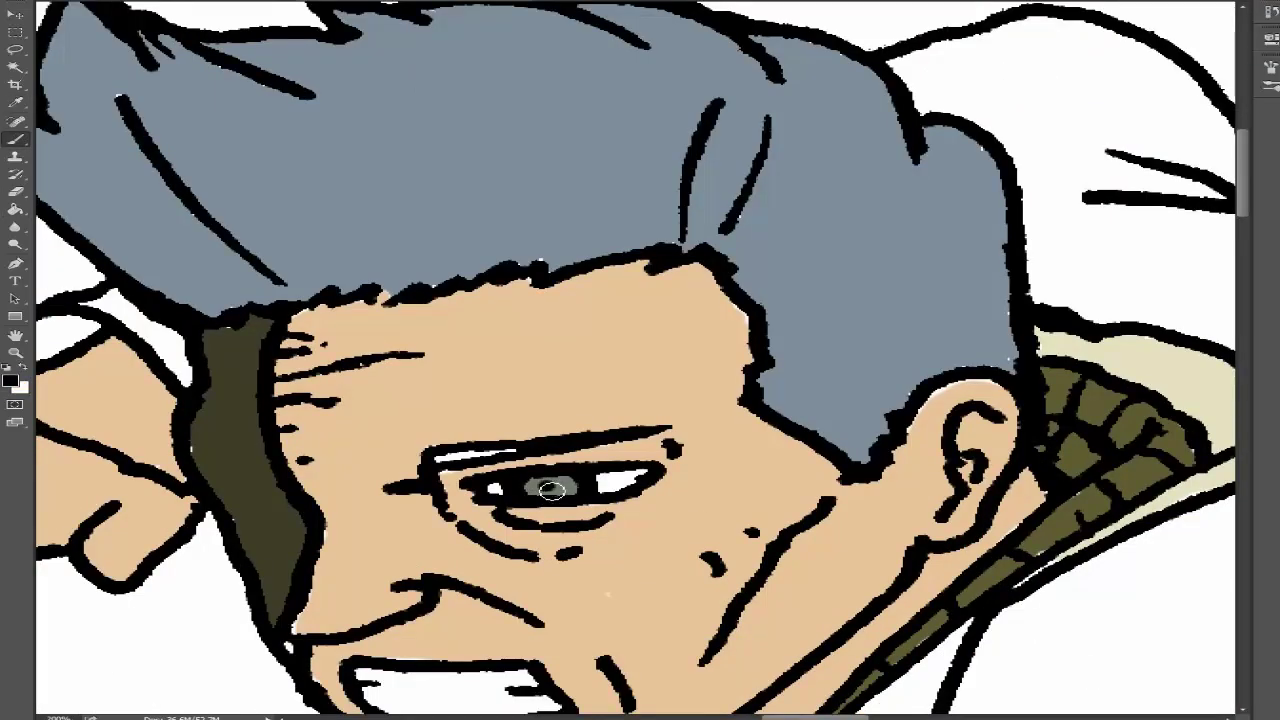
scroll(551, 489, "down", 3)
key("i")
left_click(557, 414, "alt")
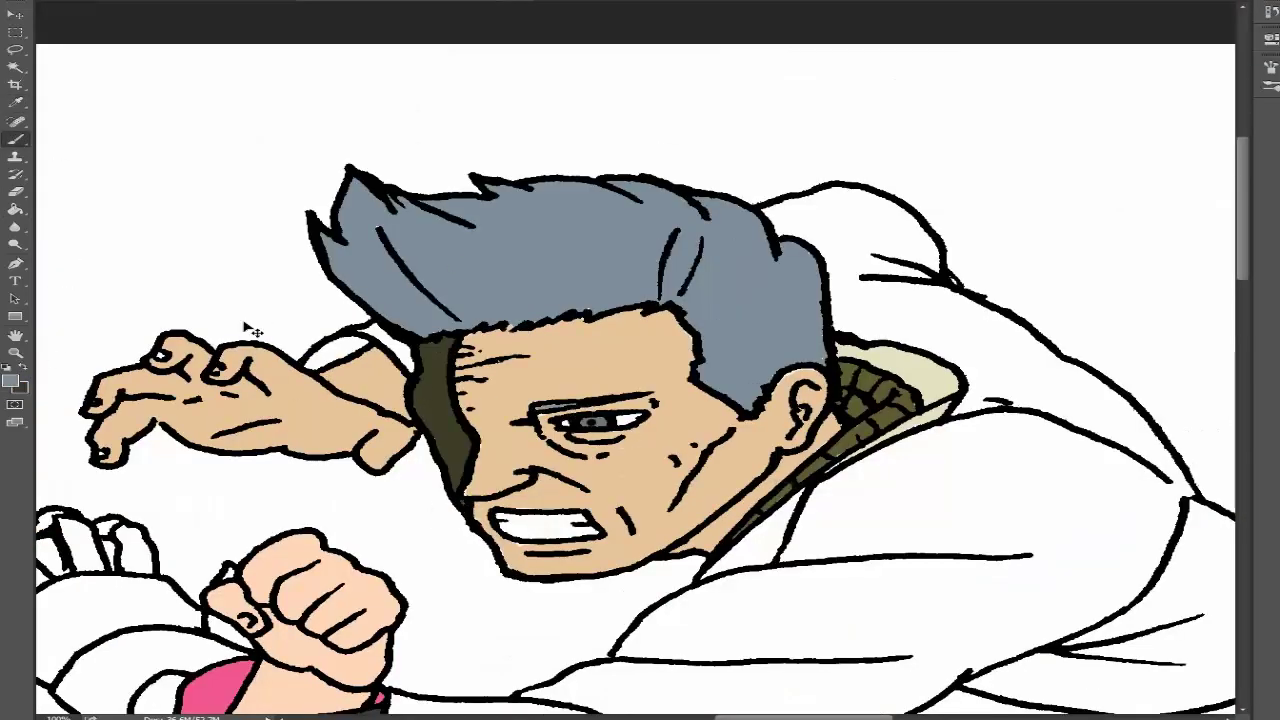
Fill the older fighter's robe with the dark green sampled from his reference figure
key("ctrl+0")
key("i")
left_click(1010, 220)
key("g")
scroll(1020, 190, "up", 2)
left_click(930, 429)
scroll(930, 429, "up", 2)
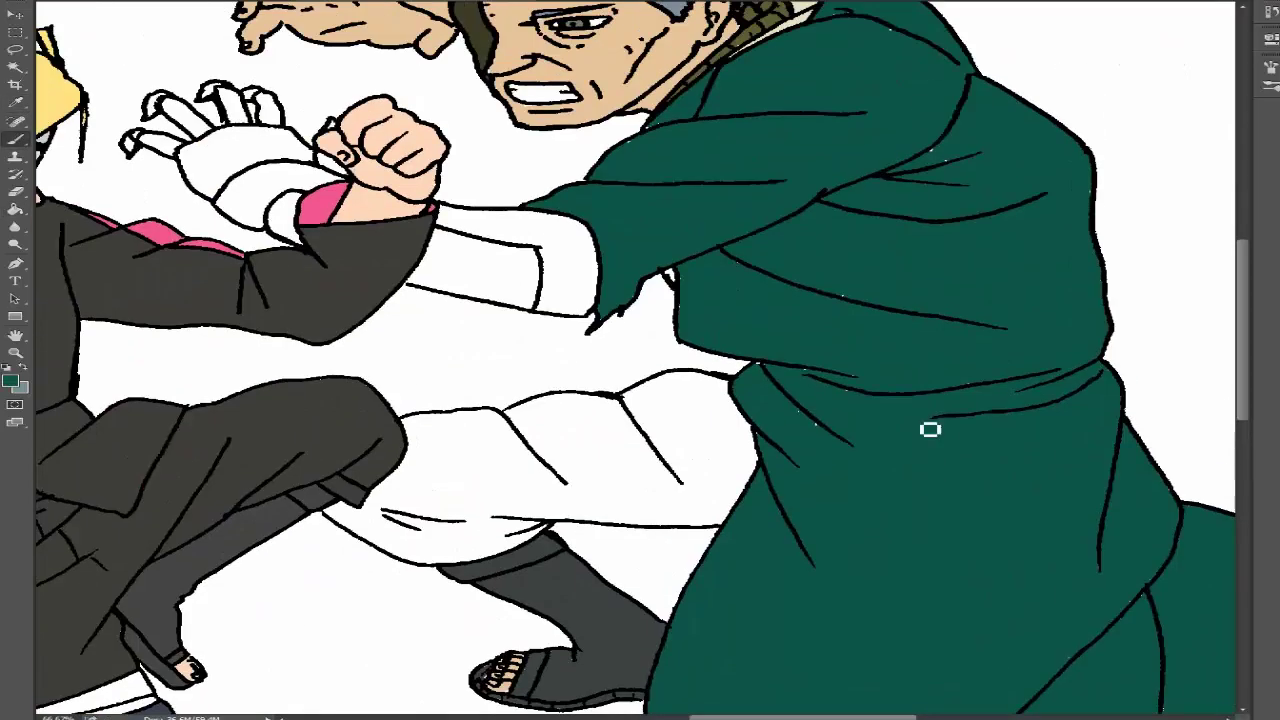
Paint the small sleeve area behind the older fighter's raised hand dark green
scroll(652, 134, "up", 3)
scroll(820, 157, "up", 3)
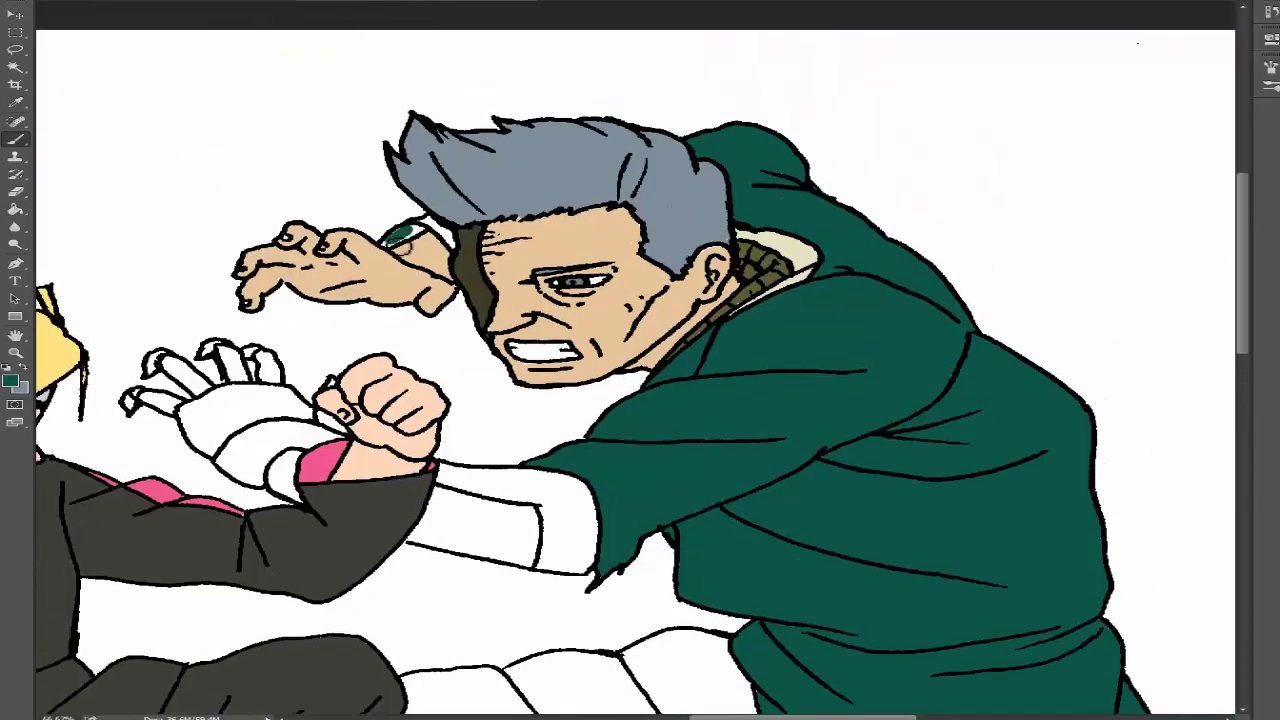
key("ctrl+0")
scroll(985, 270, "up", 3)
Fill the older fighter's bent trouser leg with olive sampled from his reference figure
key("i")
scroll(985, 270, "down", 2)
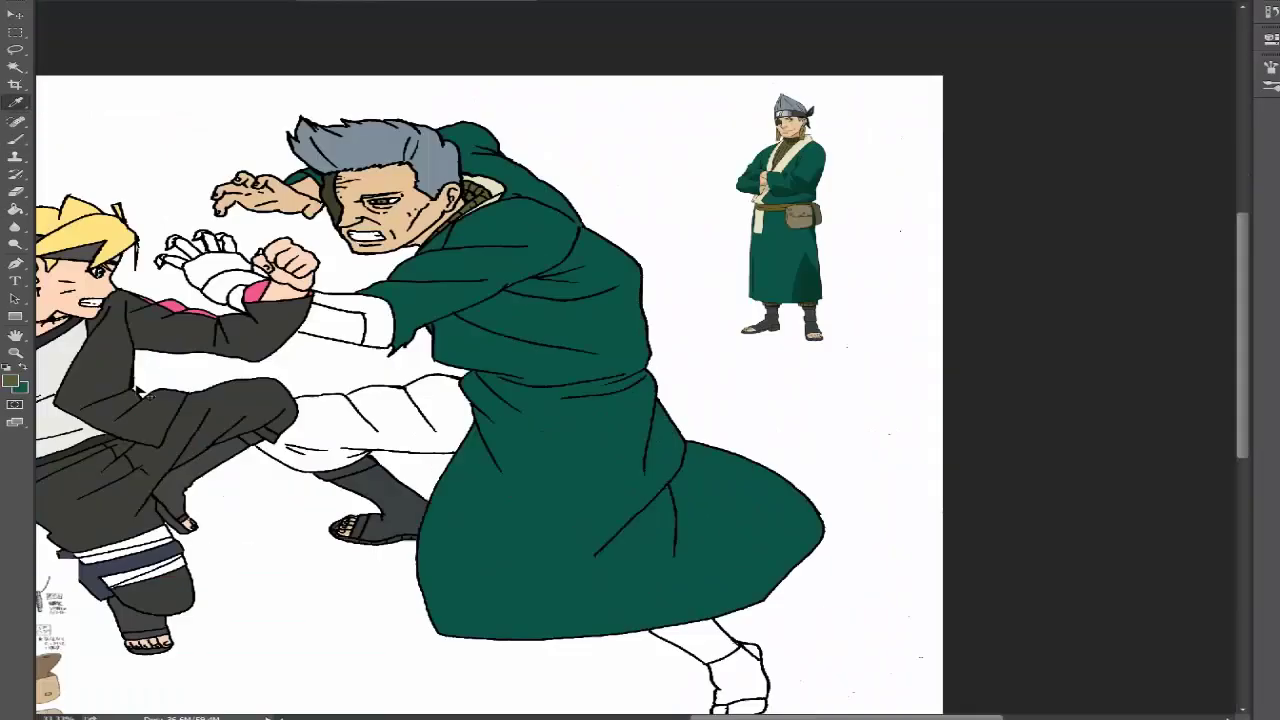
key("ctrl+0")
key("g")
left_click(735, 373)
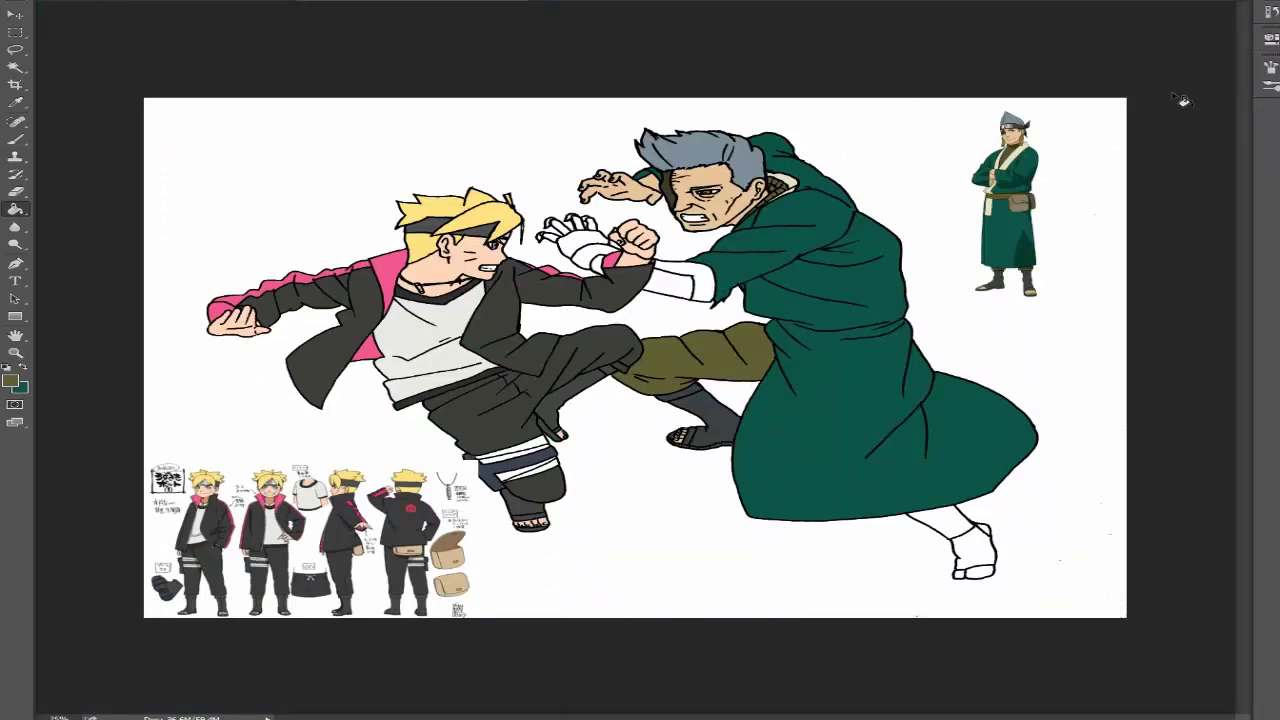
Fill the older fighter's prosthetic hand and forearm with metallic grey
key("ctrl+minus")
key("ctrl+minus")
key("ctrl+minus")
key("ctrl+0")
key("ctrl+plus")
key("ctrl+plus")
key("i")
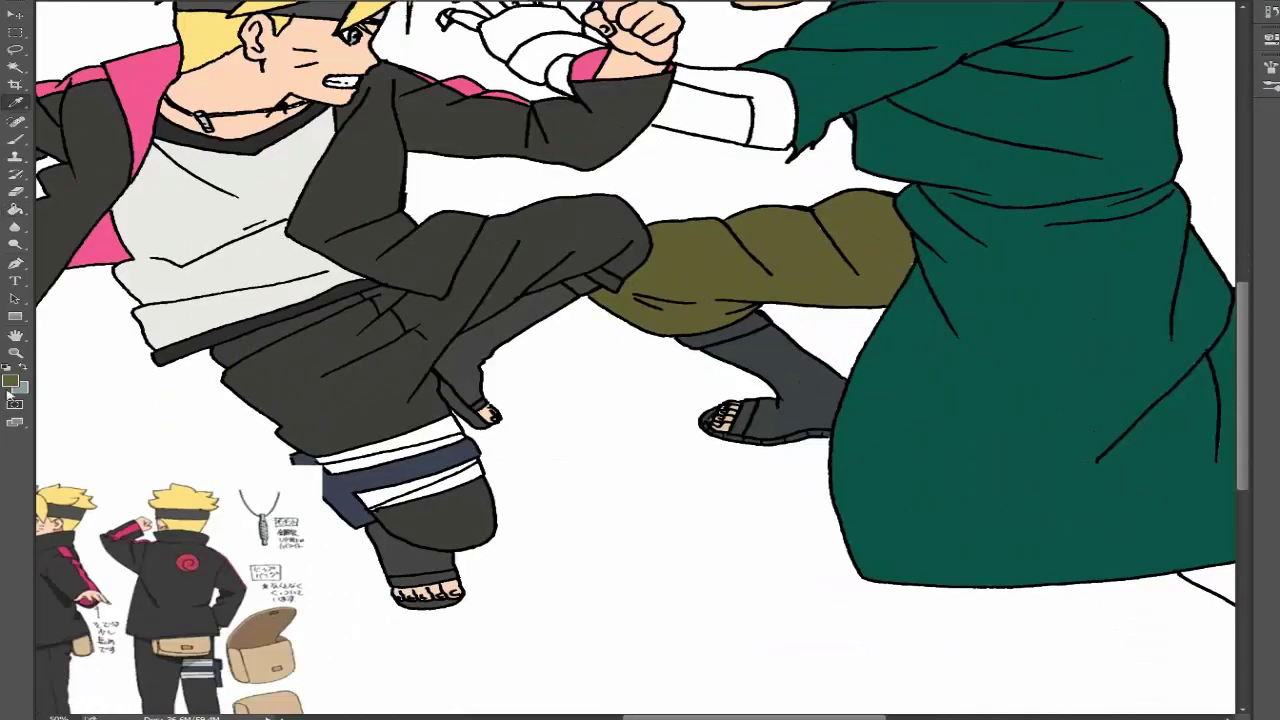
key("ctrl+0")
key("g")
left_click(520, 255)
left_click(740, 330)
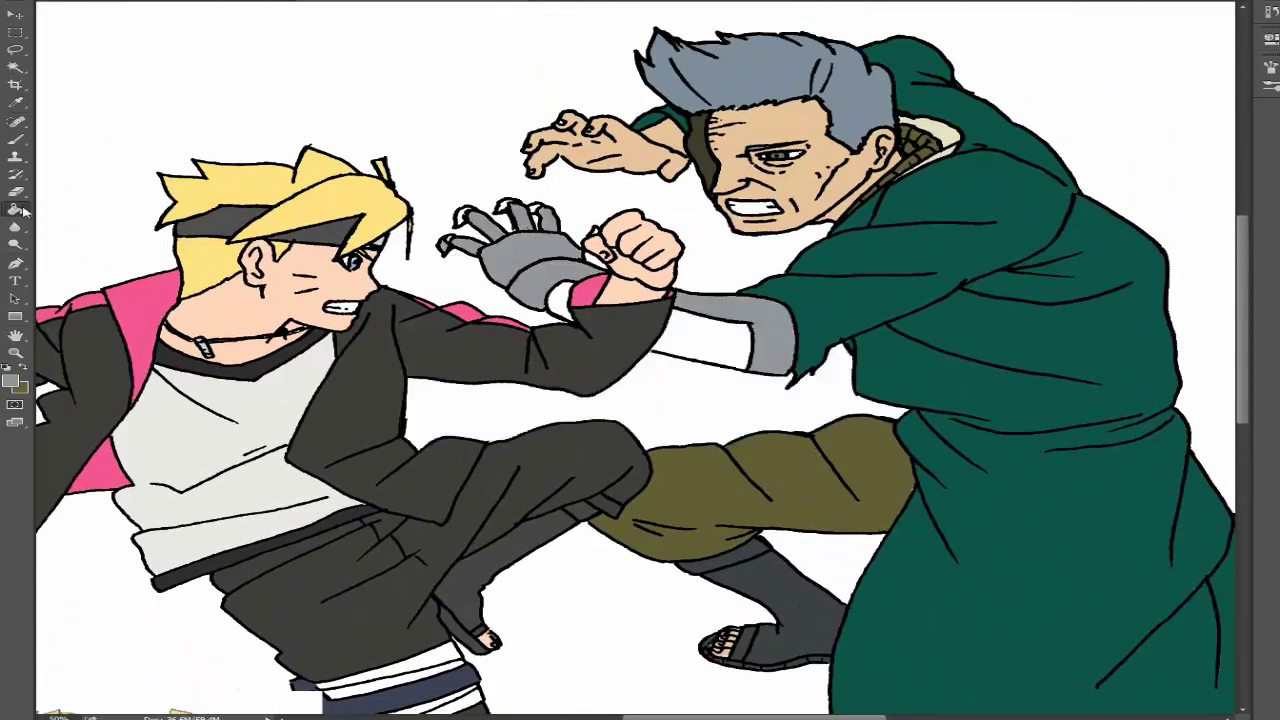
Fill the older fighter's rear lower leg and foot with the same metallic grey
scroll(640, 400, "down", 5)
left_click(971, 514)
key("ctrl+0")
Choose a darker grey and paint the prosthetic hand's fingertips and wrist joint with it
left_click(14, 379)
left_click(929, 134)
key("i")
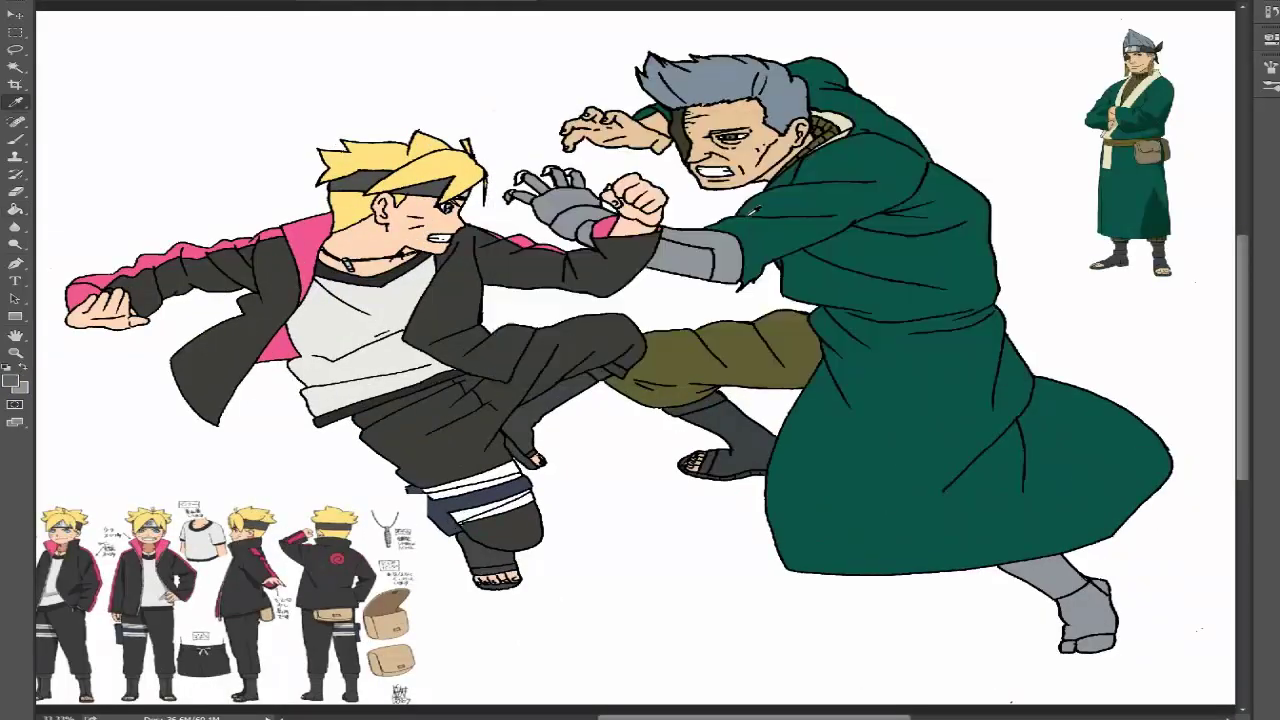
key("b")
scroll(635, 205, "up", 2)
scroll(538, 199, "down", 1)
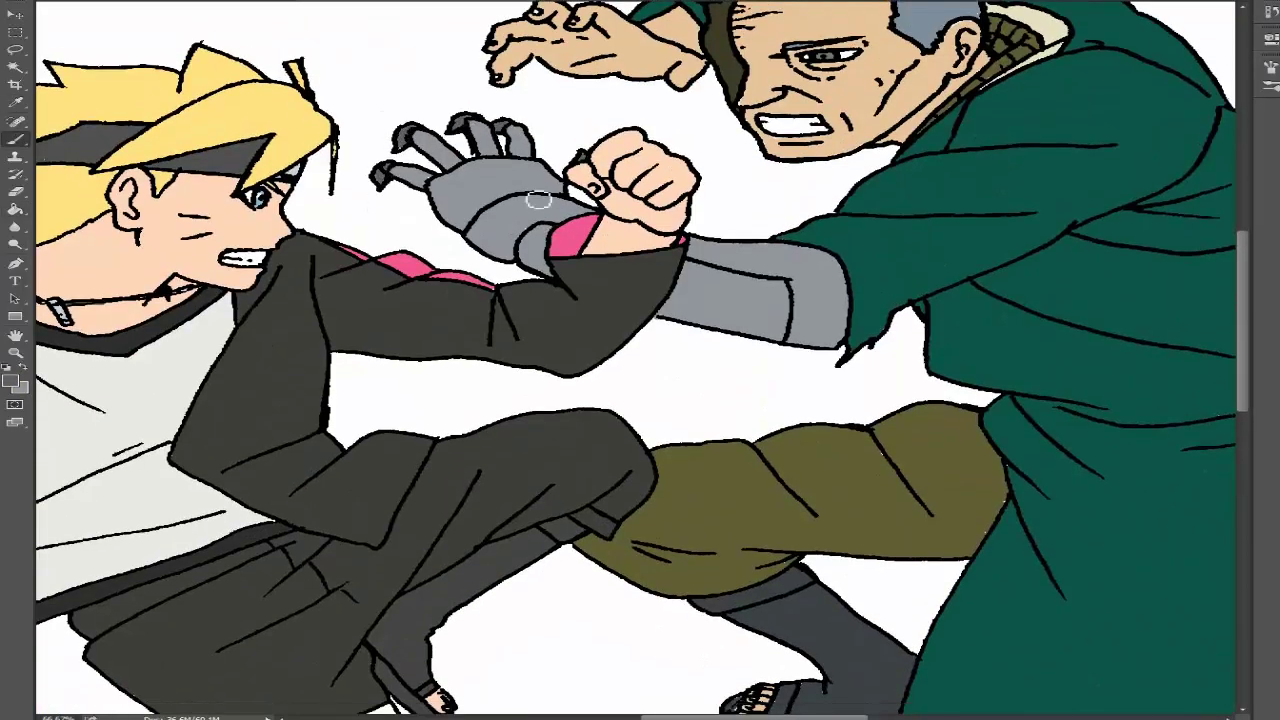
left_click(537, 257)
Color the older fighter's rear ankle section darker grey and set a dark grey foreground color
key("ctrl+0")
scroll(957, 543, "up", 3)
left_click(14, 379)
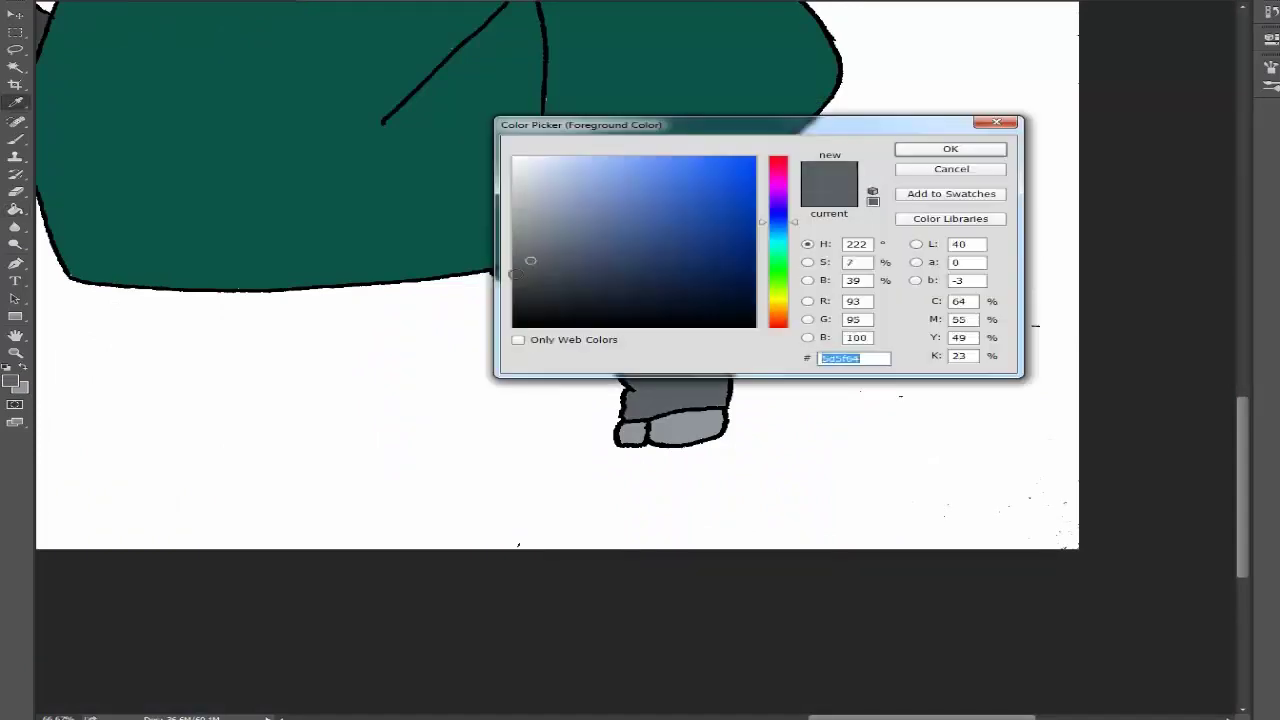
left_click(908, 146)
scroll(619, 358, "up", 1)
key("ctrl+0")
Outline a narrow fold across the blond fighter's outstretched forearm sleeve and add a translucent dark shadow there
scroll(600, 250, "up", 4)
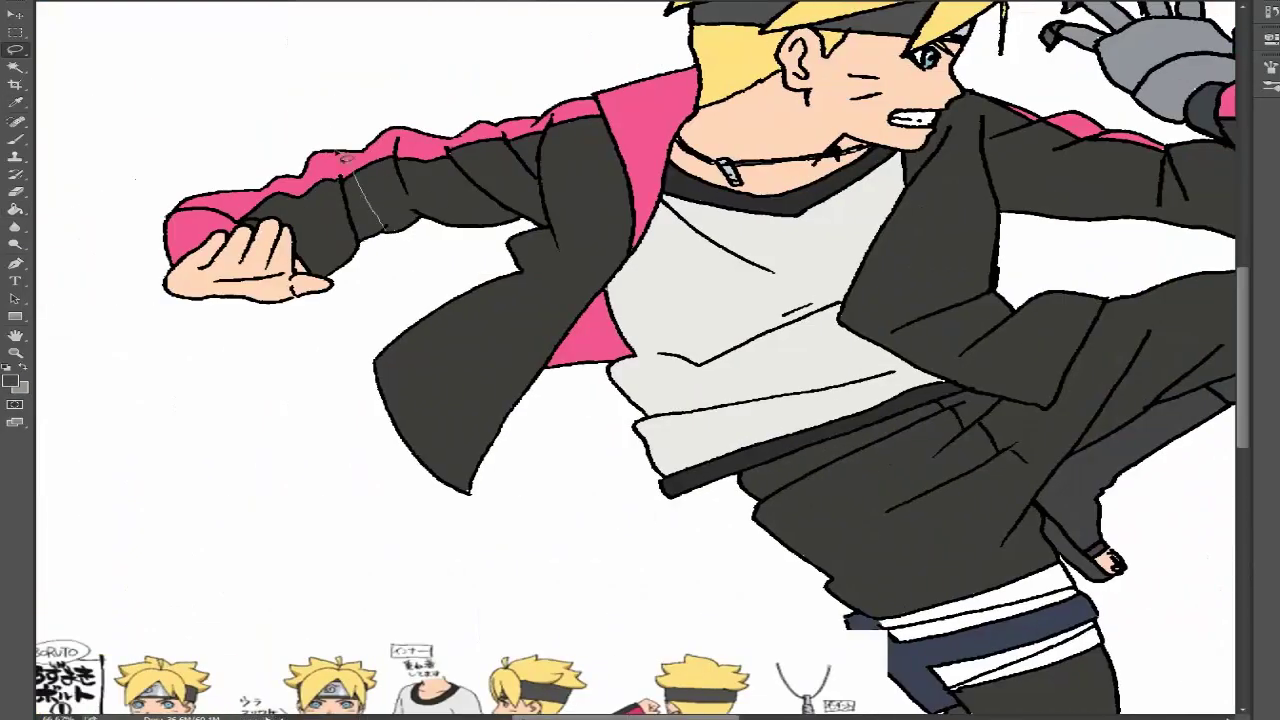
key("l")
left_click_drag(335, 155, 385, 230)
key("ctrl+d")
key("e")
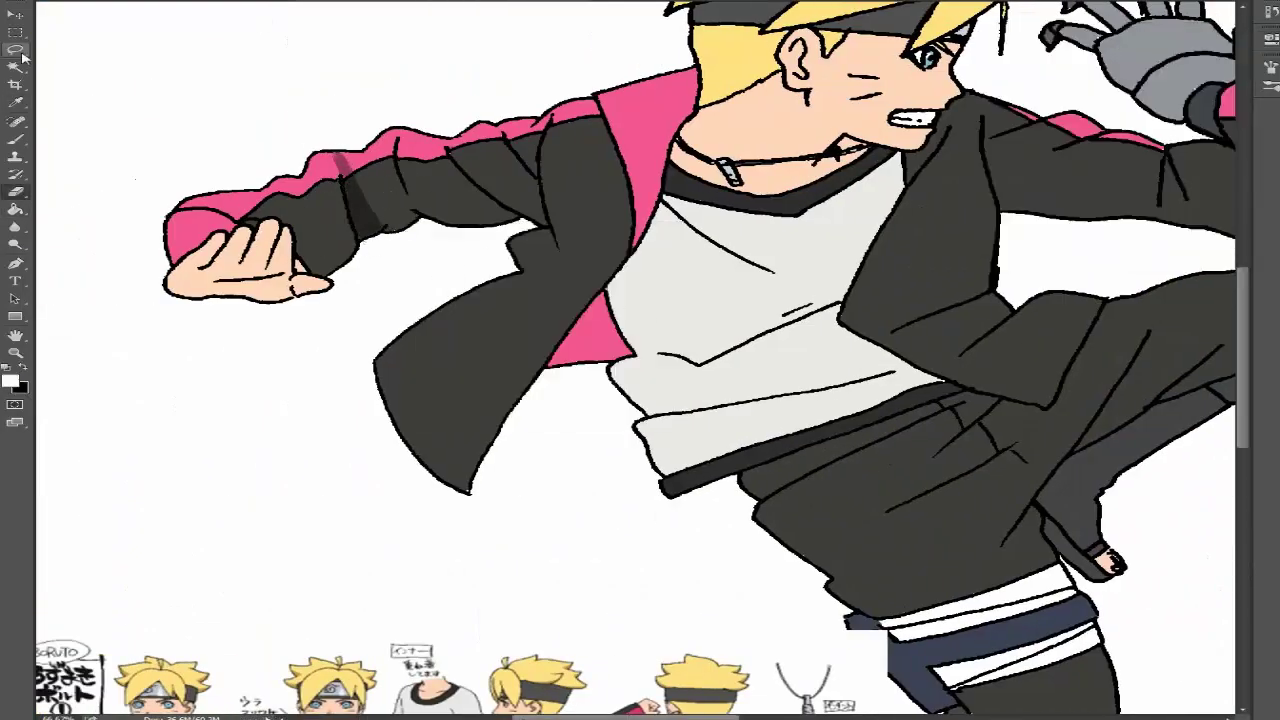
Shade the inside of the outstretched sleeve's cuff and erase the shadow spilling onto the hand
key("ctrl+d")
key("e")
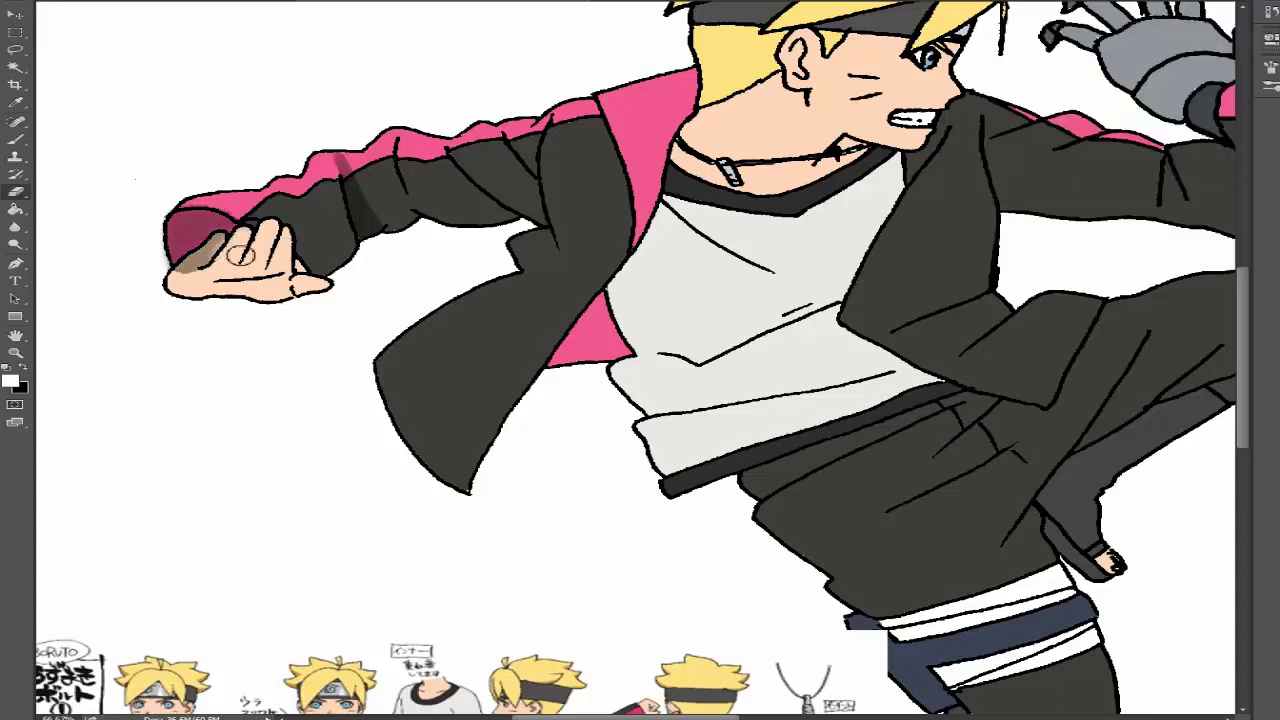
left_click_drag(240, 255, 195, 252)
Add translucent shadows along the folds near the outstretched arm's elbow and upper sleeve, erasing any spill outside the line art
scroll(67, 275, "up", 3)
key("ctrl+d")
key("e")
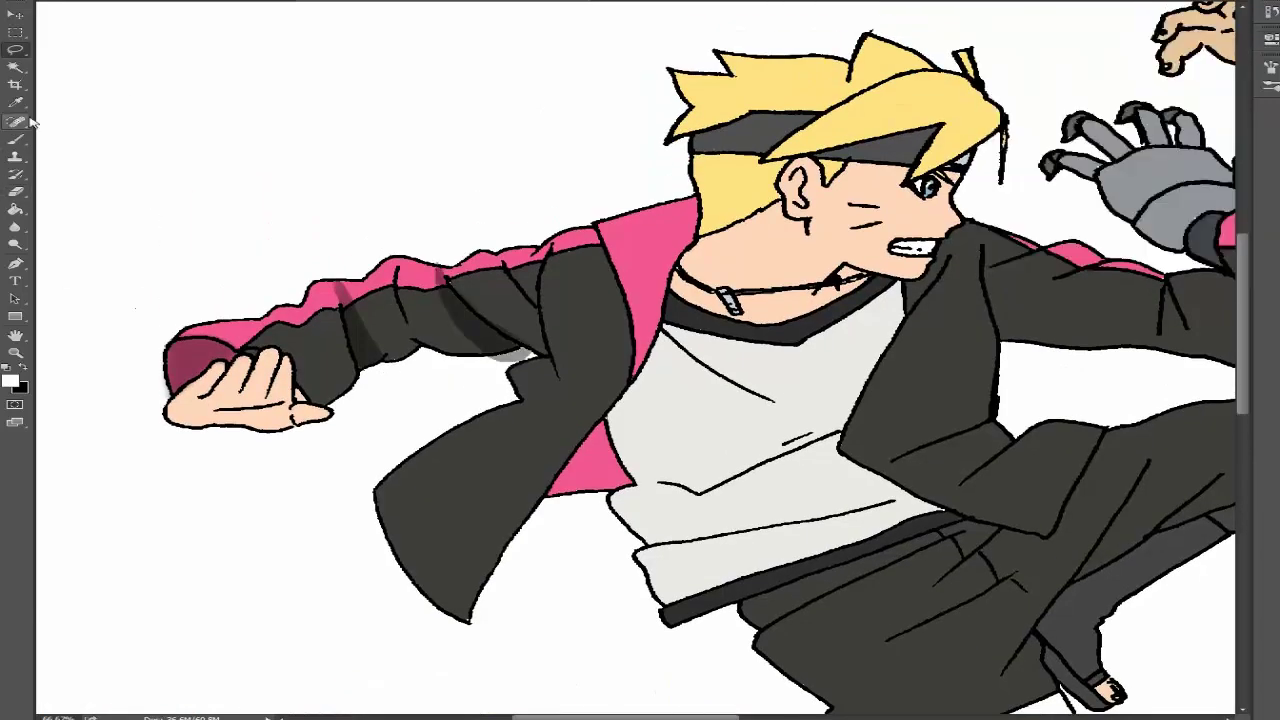
key("ctrl+d")
key("e")
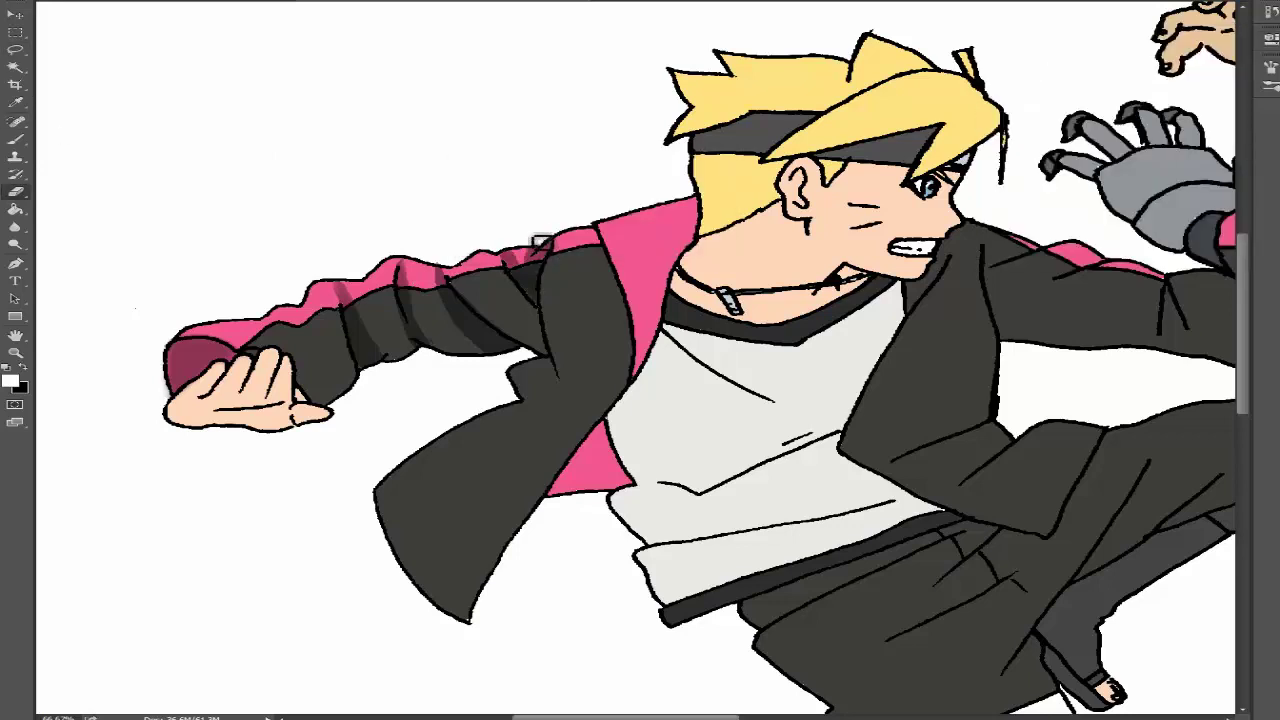
Add translucent shadows to the pink collar and the lower pink lining of the blond fighter's jacket
scroll(640, 360, "down", 3)
scroll(640, 177, "up", 2)
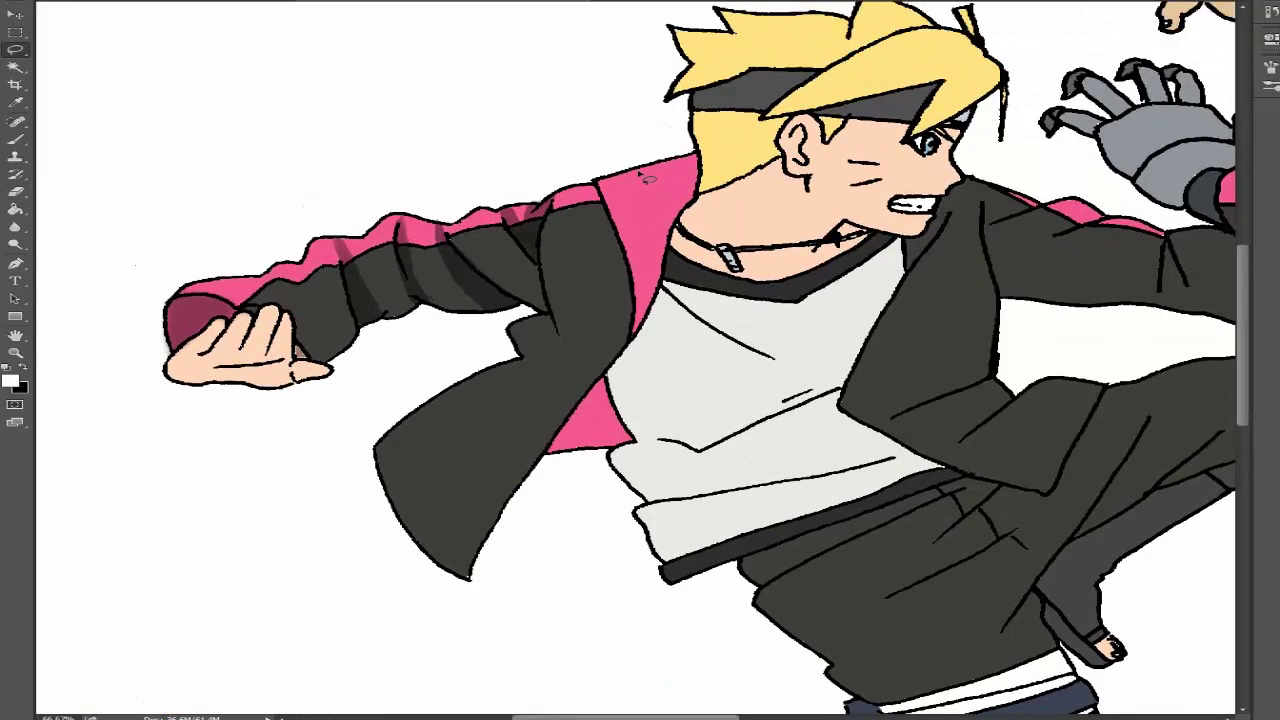
key("ctrl+d")
key("e")
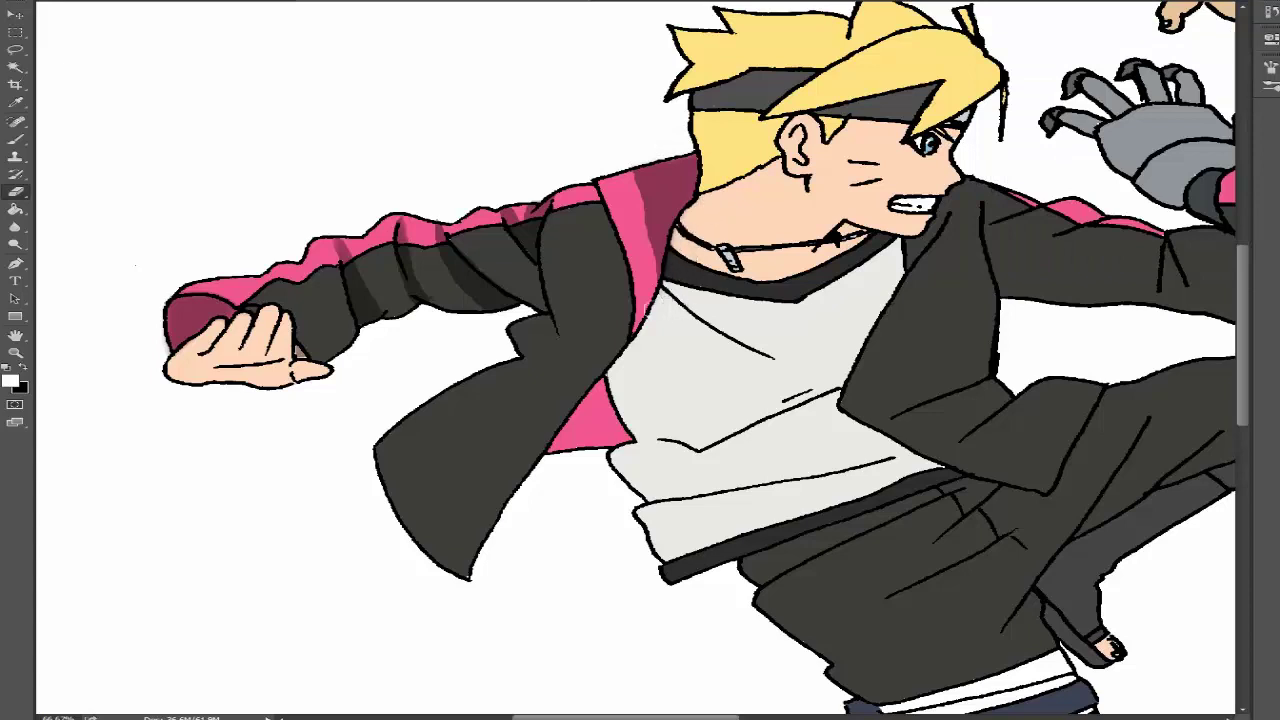
scroll(647, 228, "down", 2)
mouse_move(640, 330)
left_mouse_down()
mouse_move(657, 380)
mouse_move(560, 405)
left_mouse_up()
Shade the diagonal chest fold and the two lower folds of the white shirt
left_click_drag(850, 318, 660, 392)
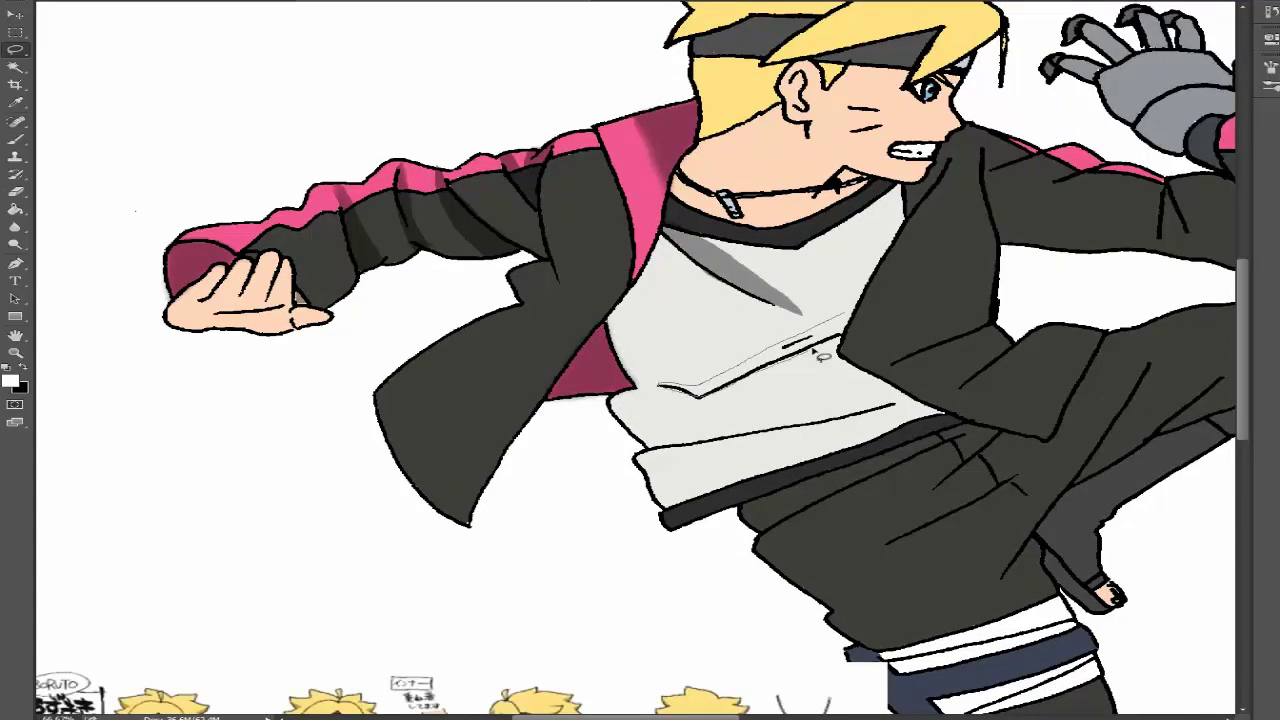
scroll(660, 395, "down", 2)
left_click_drag(891, 347, 660, 403)
scroll(660, 403, "up", 4)
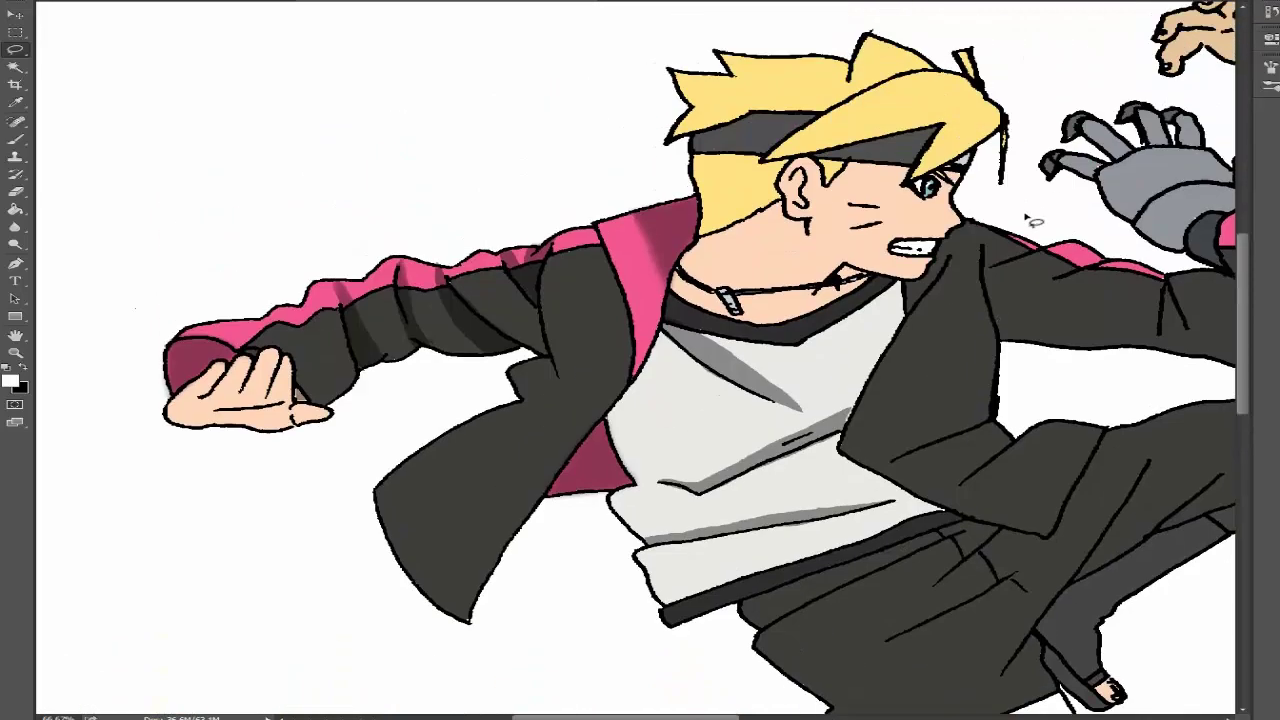
Shade the inside of the blond fighter's ear and the neck area beneath his chin
scroll(660, 403, "right", 4)
left_click_drag(1096, 113, 1082, 112)
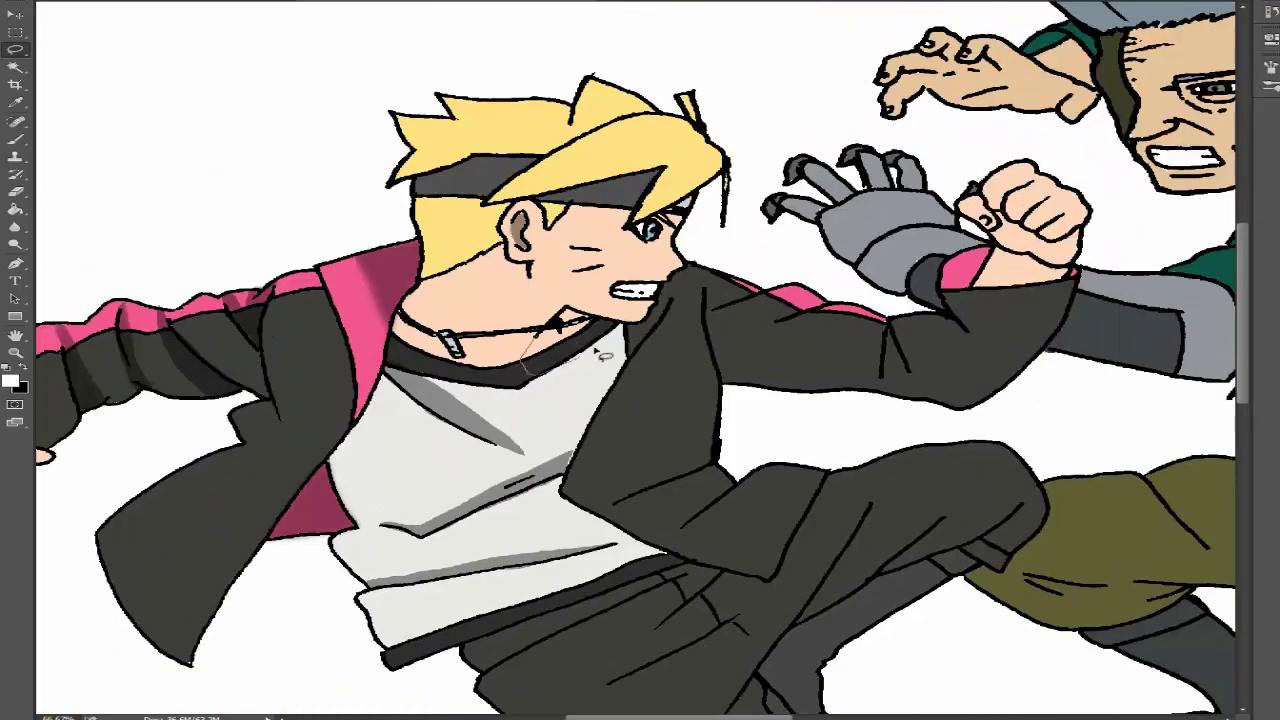
left_click_drag(600, 355, 560, 372)
key("F2")
scroll(614, 178, "up", 1)
key("F2")
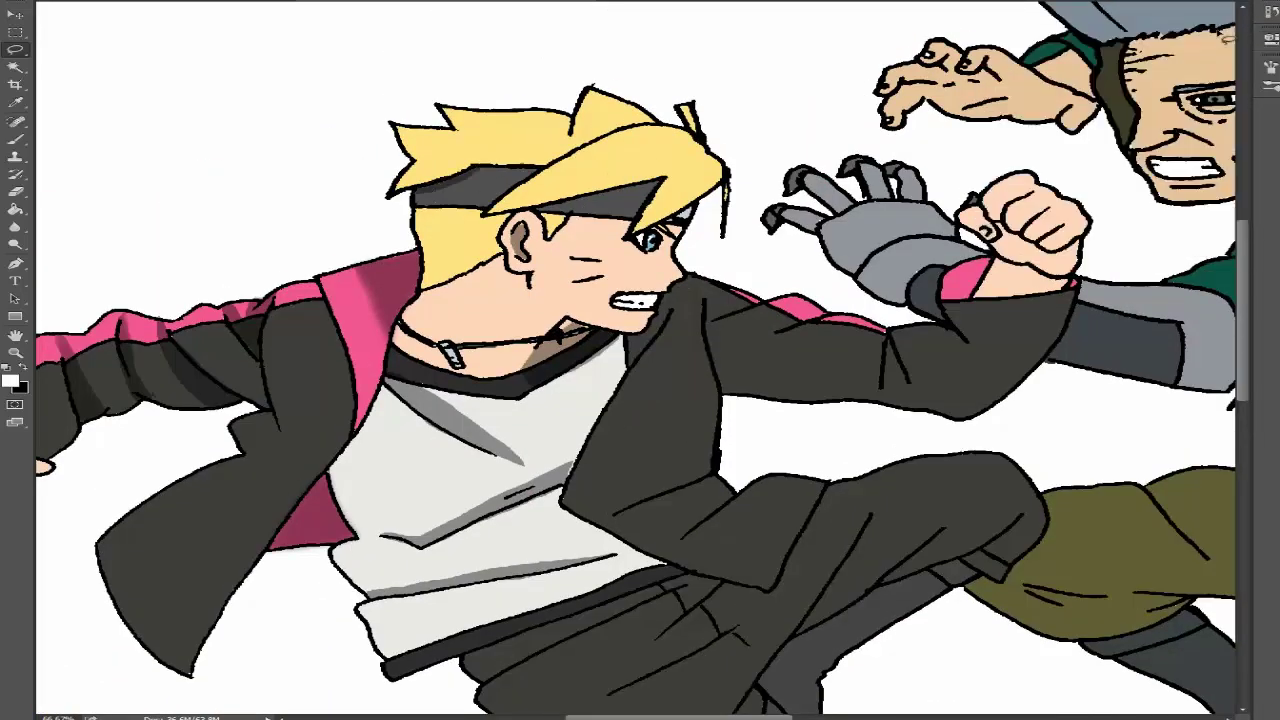
Shade the fringe and rear spikes of the blond hair, and add a small shadow below the ear
key("F2")
scroll(640, 360, "up", 2)
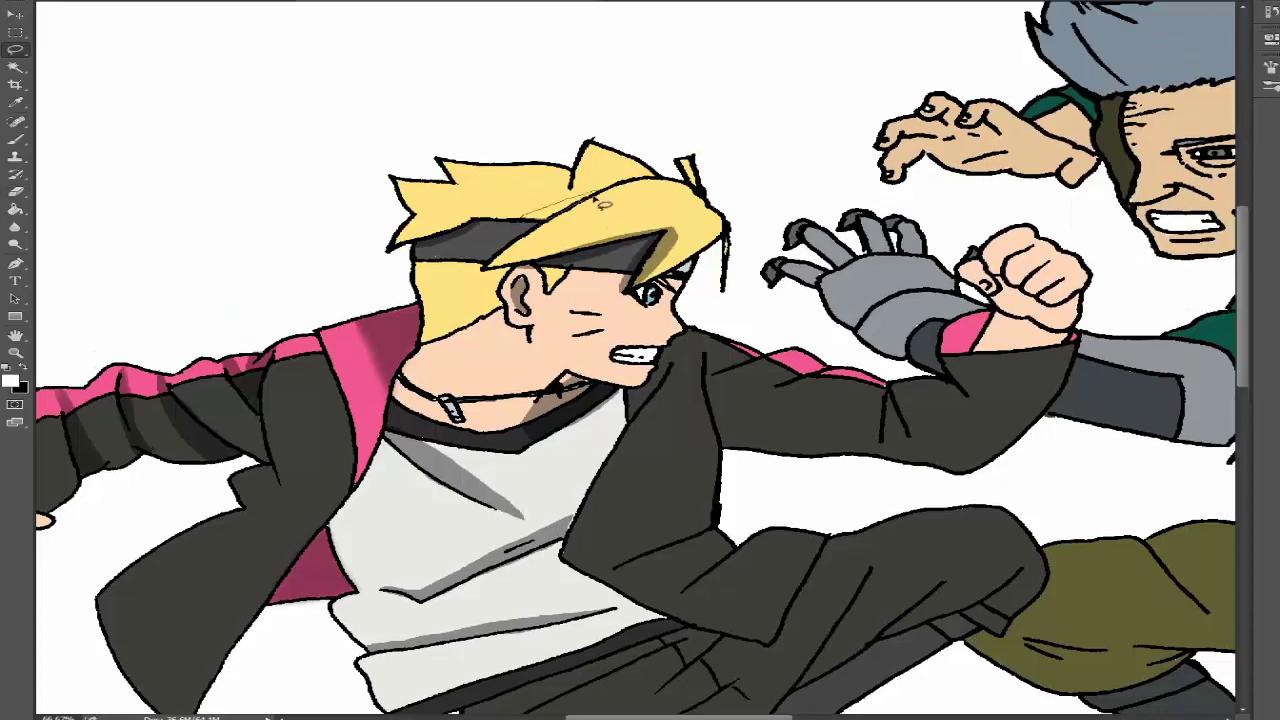
key("F2")
key("F2")
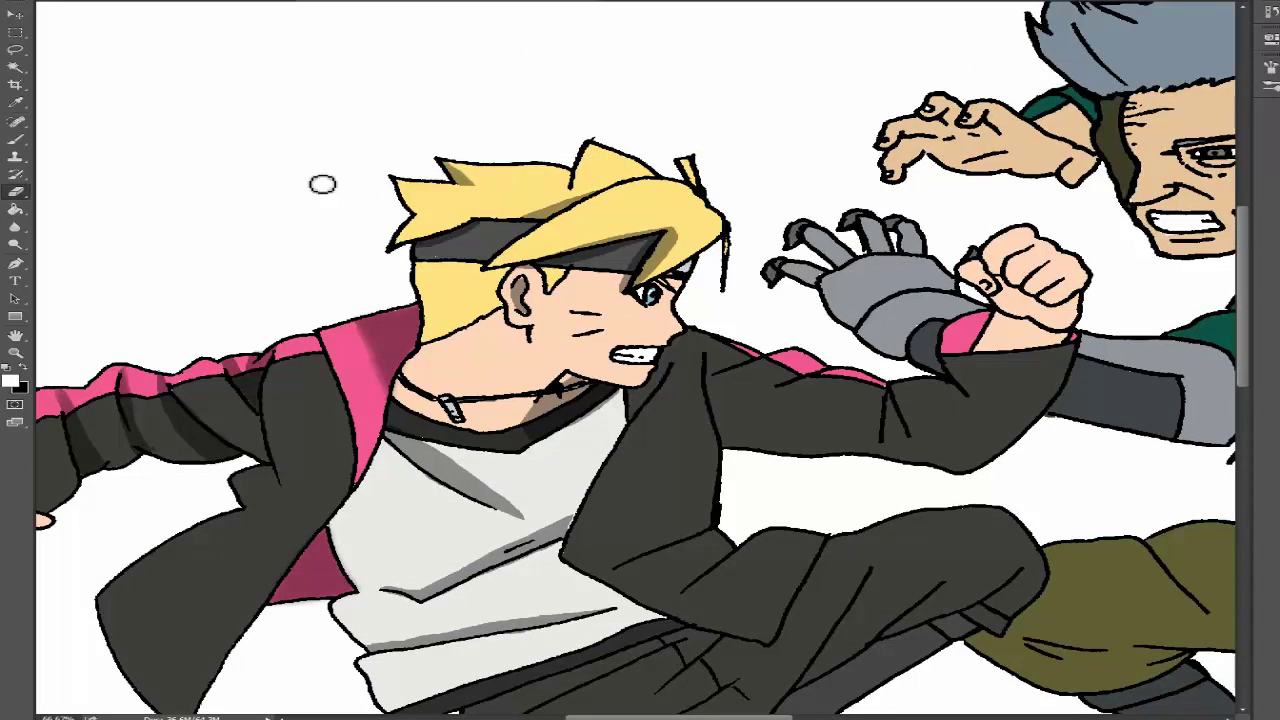
scroll(300, 150, "down", 2)
key("F2")
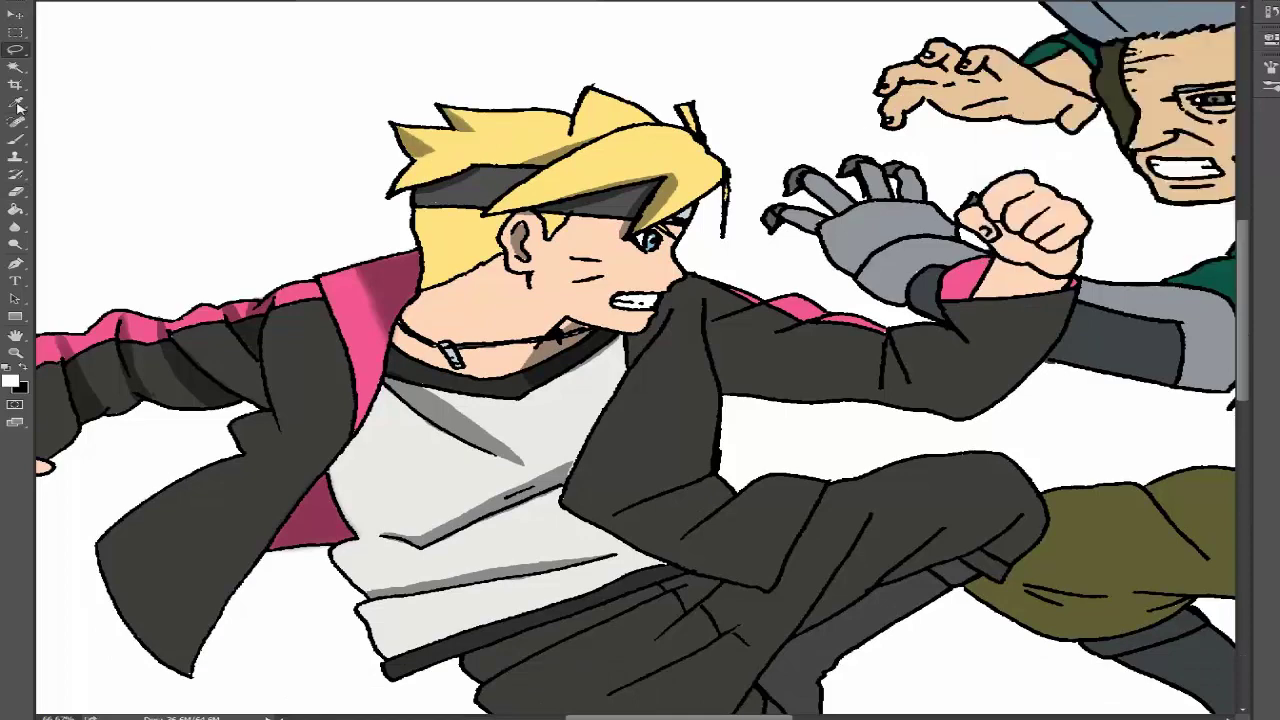
key("b")
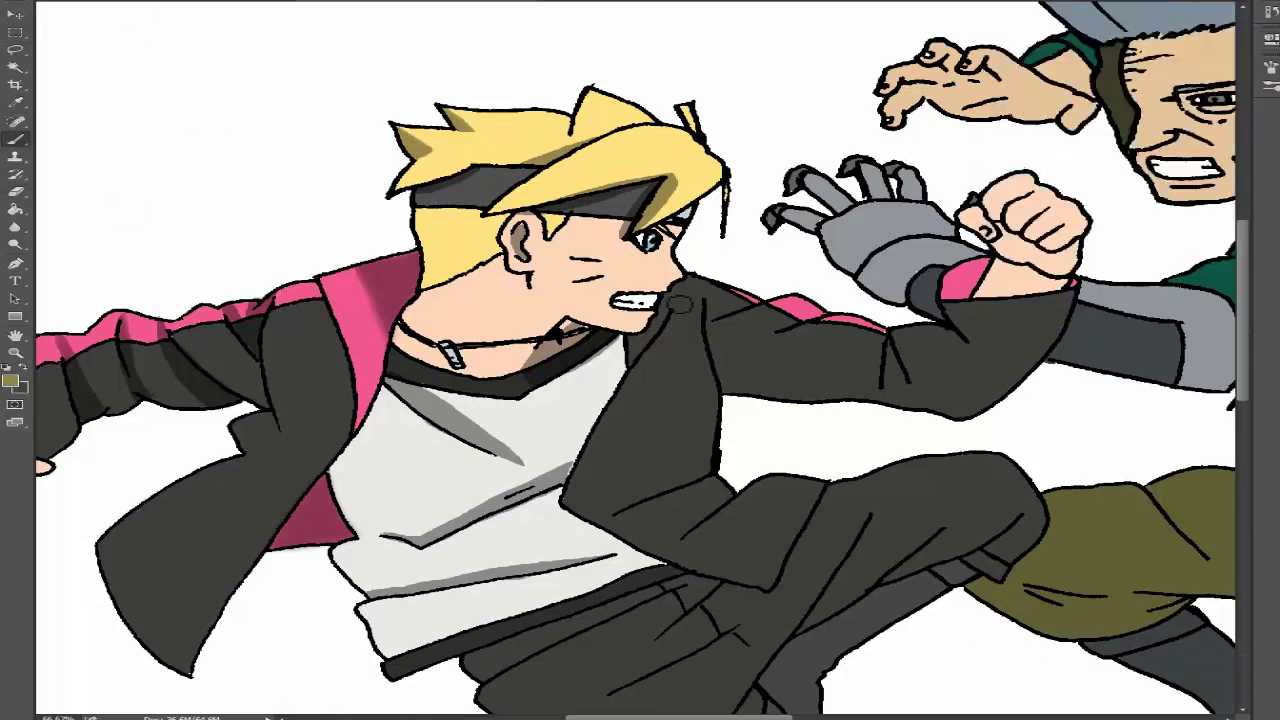
key("F2")
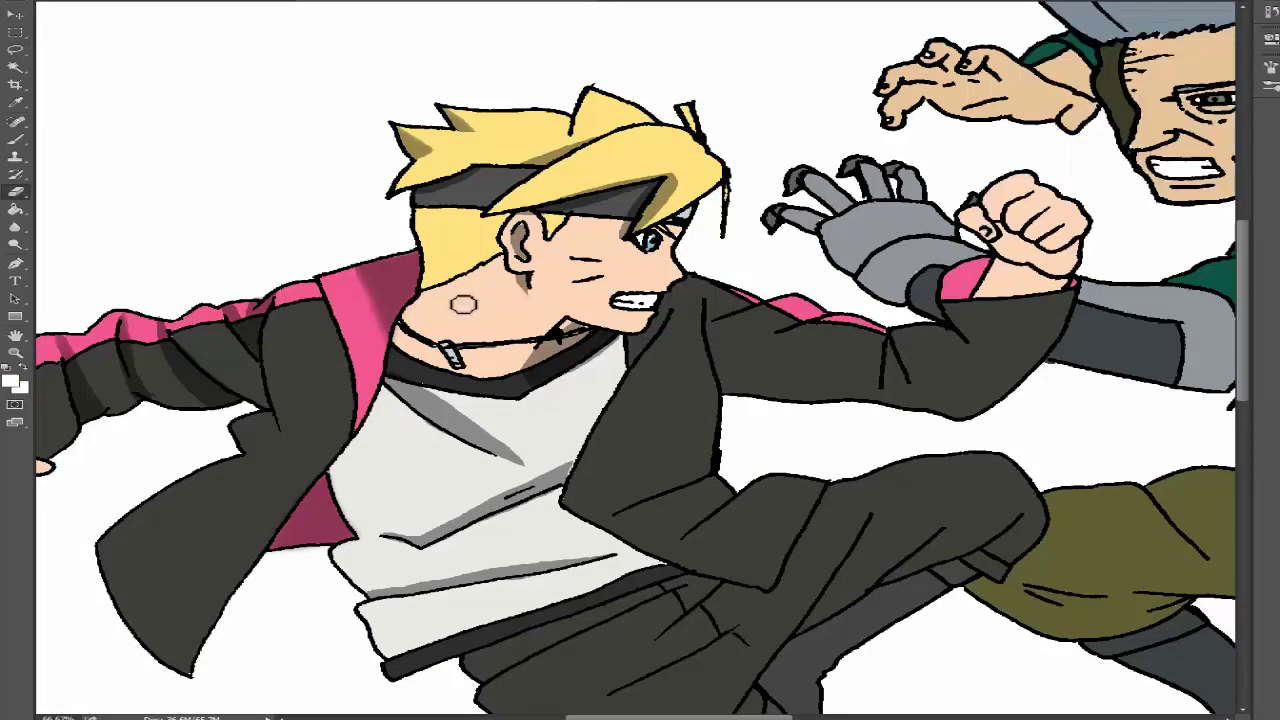
Shade the pink cuff lining and wrist of the blond fighter's raised arm
key("ctrl+0")
scroll(655, 179, "up", 2)
key("l")
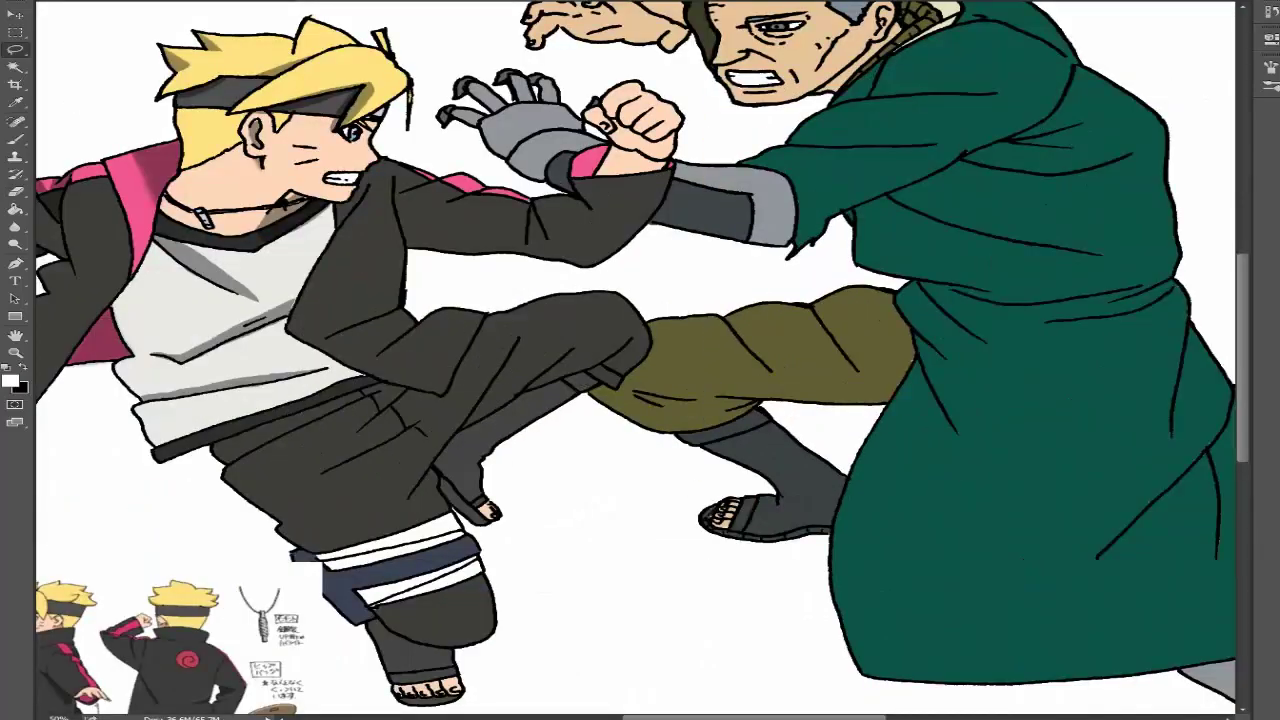
key("F2")
key("e")
key("F2")
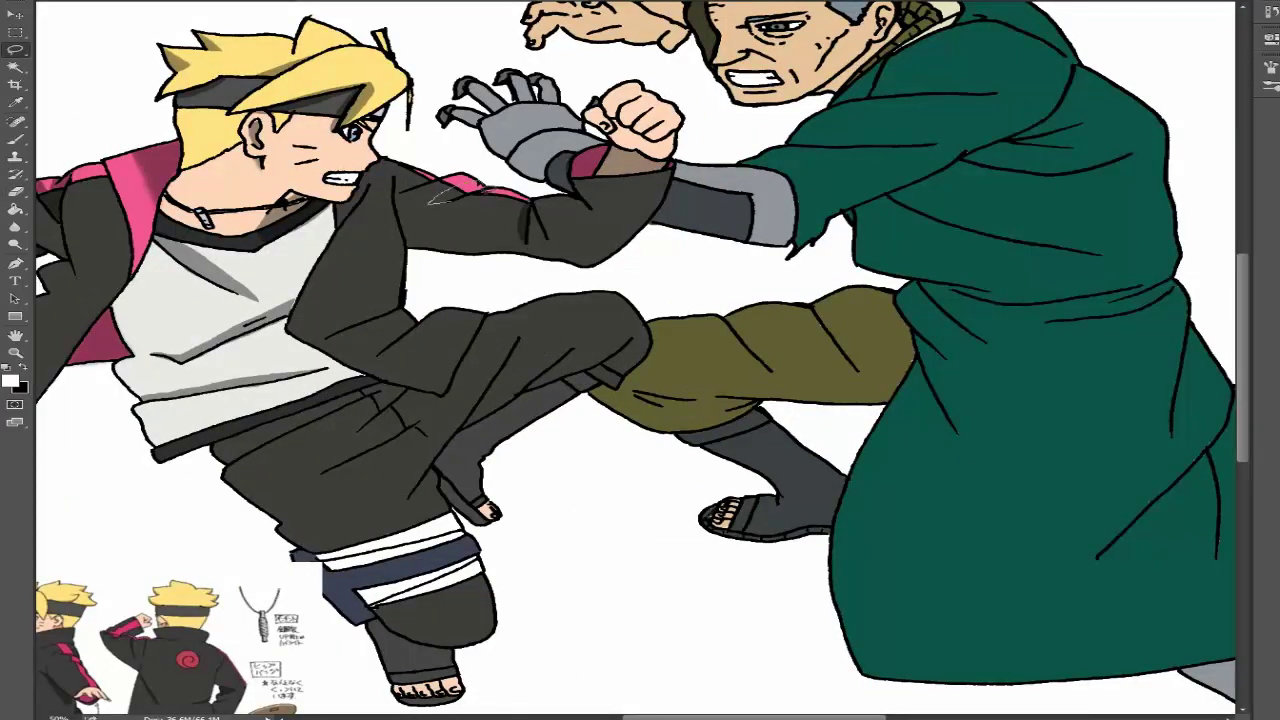
Darken the fold areas on the raised arm's sleeve and the jacket front with an exposure of -1.65
key("F2")
scroll(640, 360, "down", 1)
key("F2")
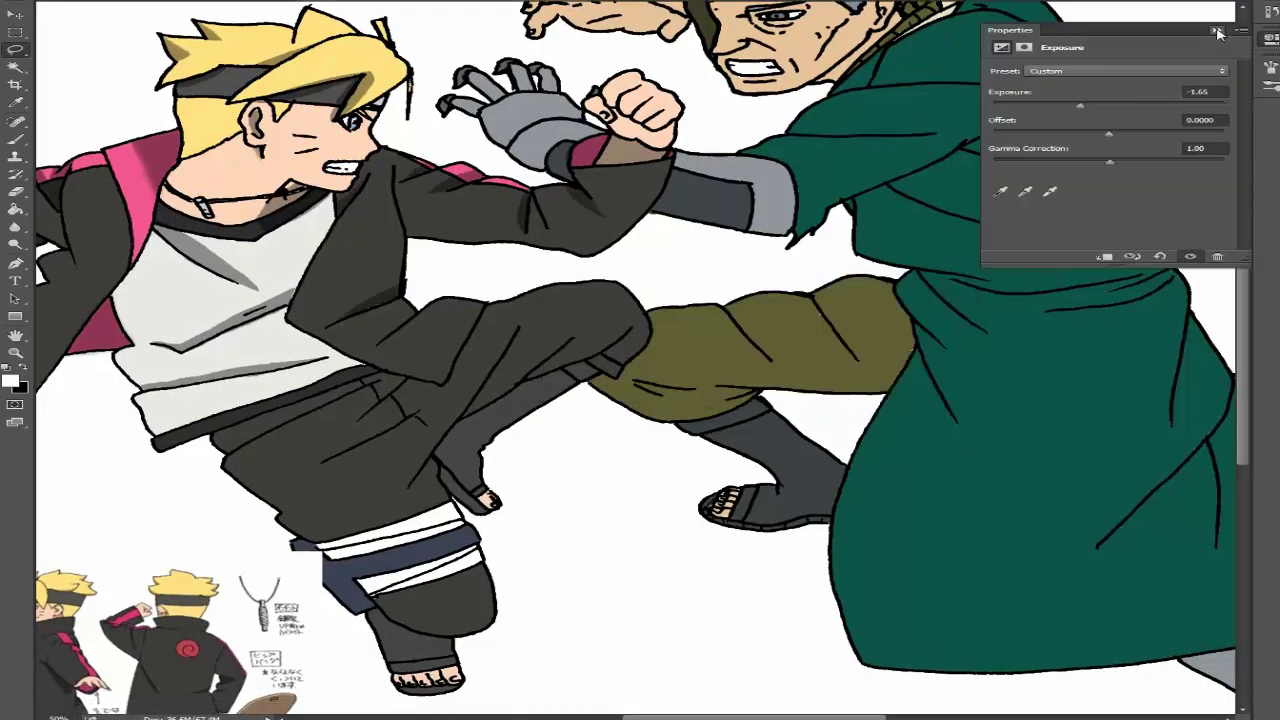
key("F2")
Shade the trouser area just below the blond fighter's waistband and the creases beside it
scroll(398, 388, "down", 2)
key("F2")
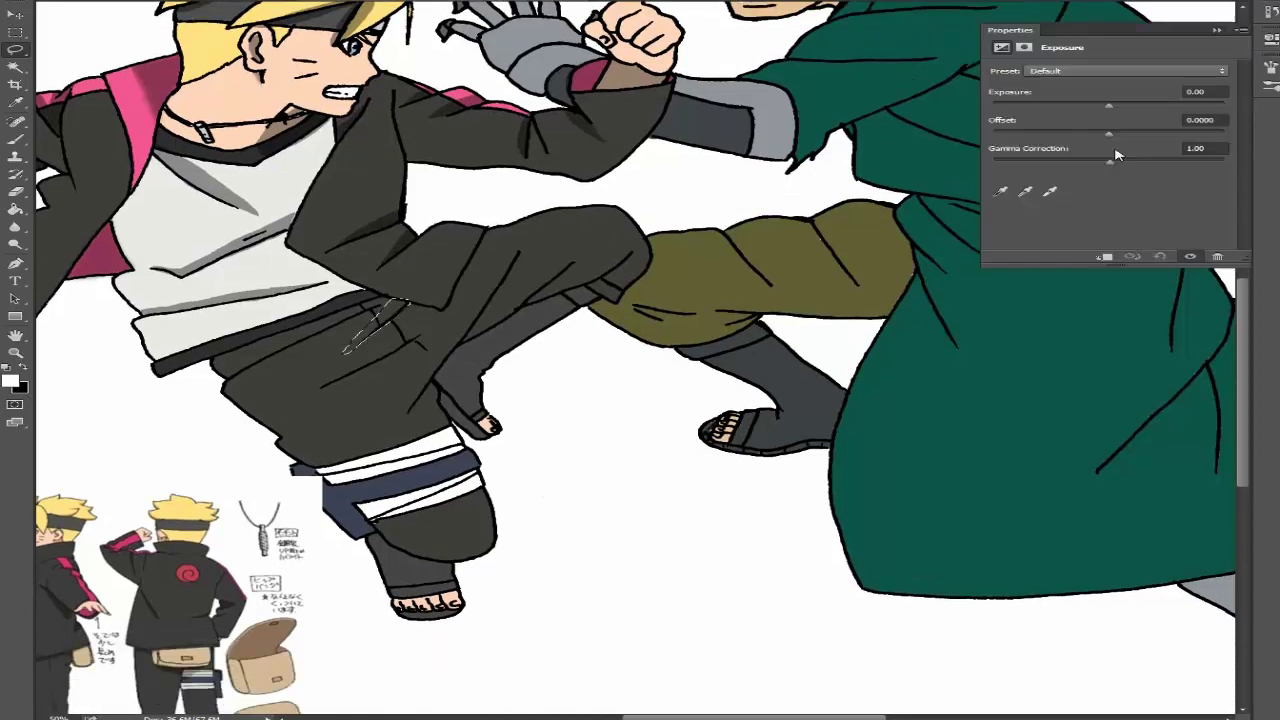
key("F2")
key("F2")
key("e")
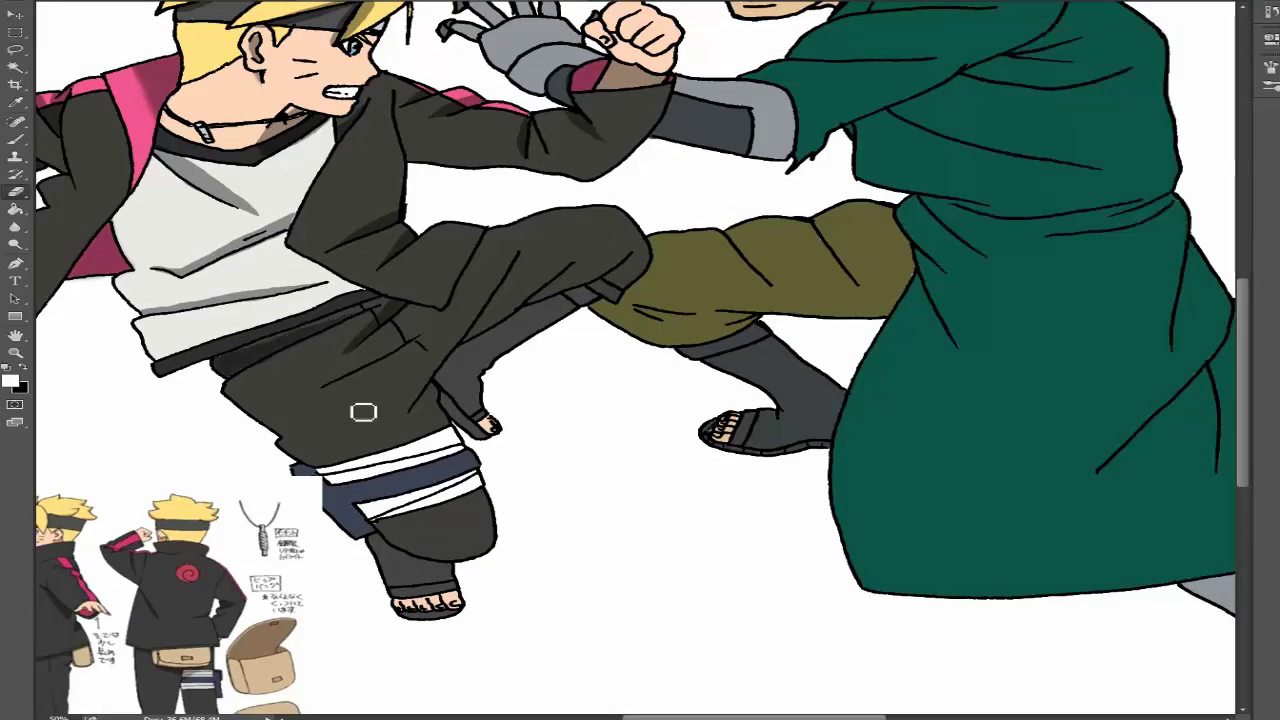
Add shadows along the long diagonal folds of the blond fighter's trousers at the hip and inner thigh
key("F2")
key("F2")
key("F2")
key("F2")
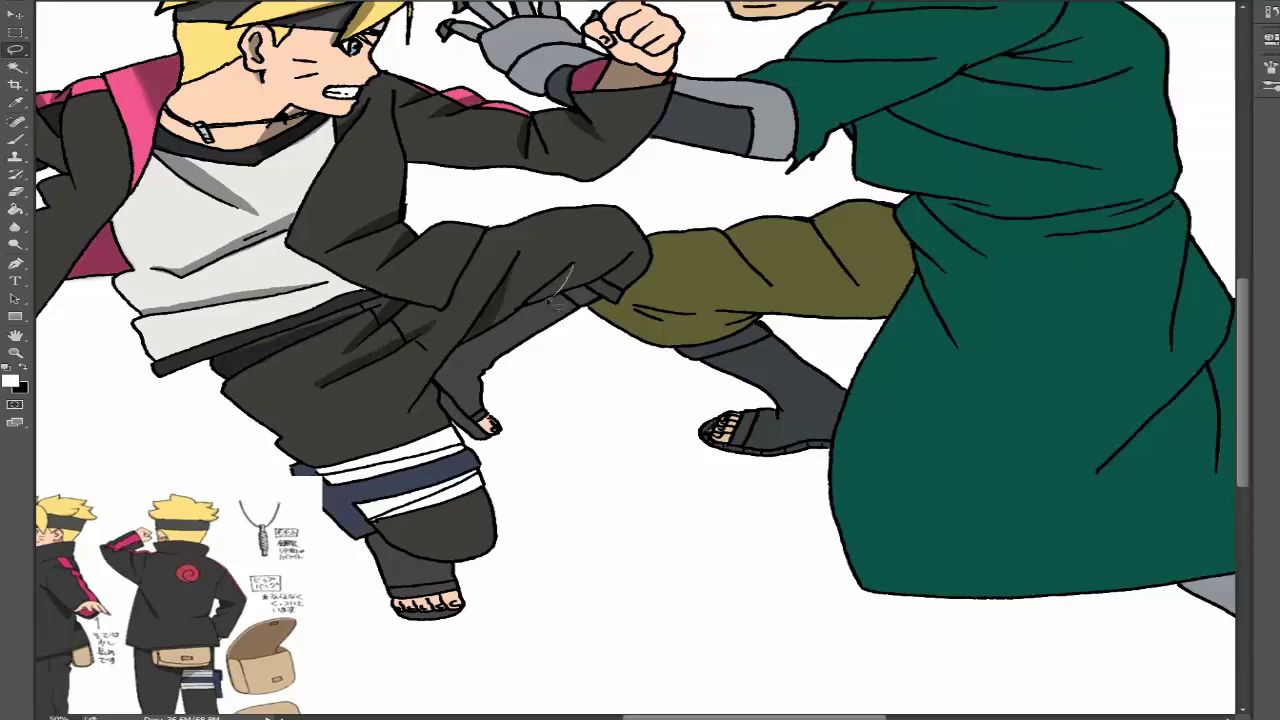
Darken the blond fighter's rear lower leg and foot with an exposure of -1.65 and erase the shadow spilling onto the background
key("F2")
key("F2")
key("F2")
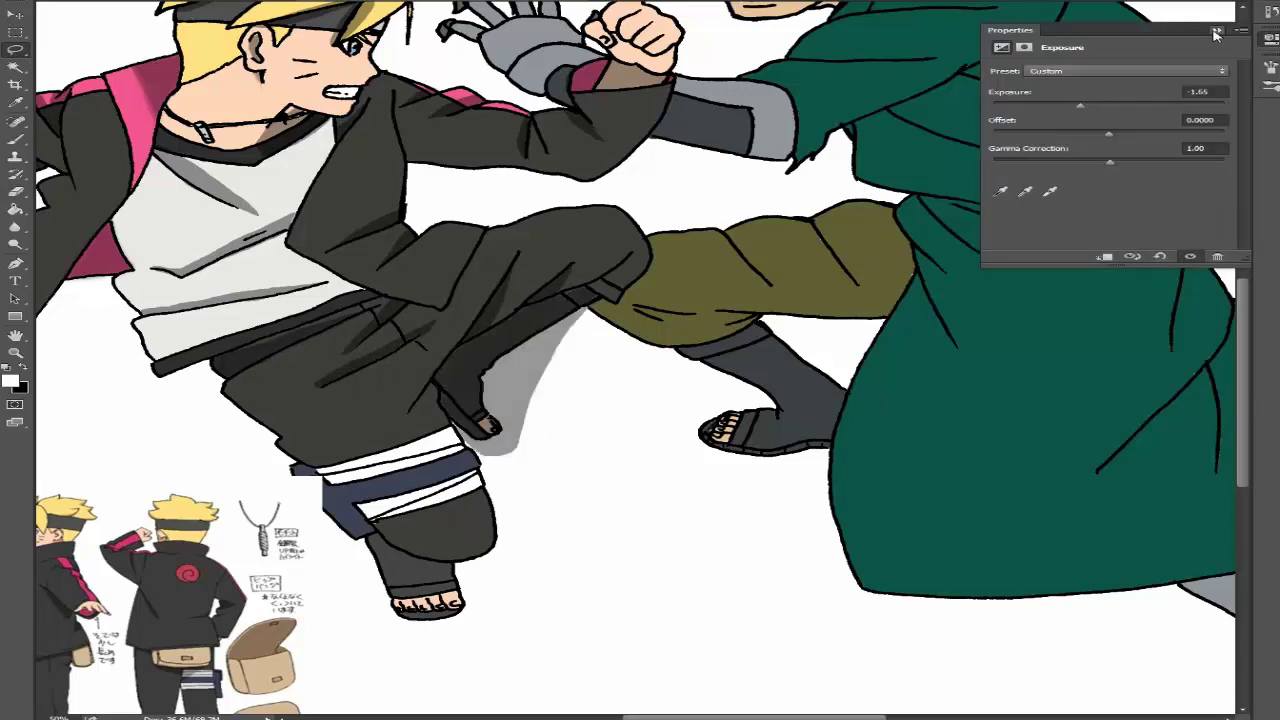
key("F2")
key("e")
mouse_move(503, 418)
left_mouse_down()
mouse_move(596, 319)
mouse_move(583, 330)
mouse_move(625, 305)
left_mouse_up()
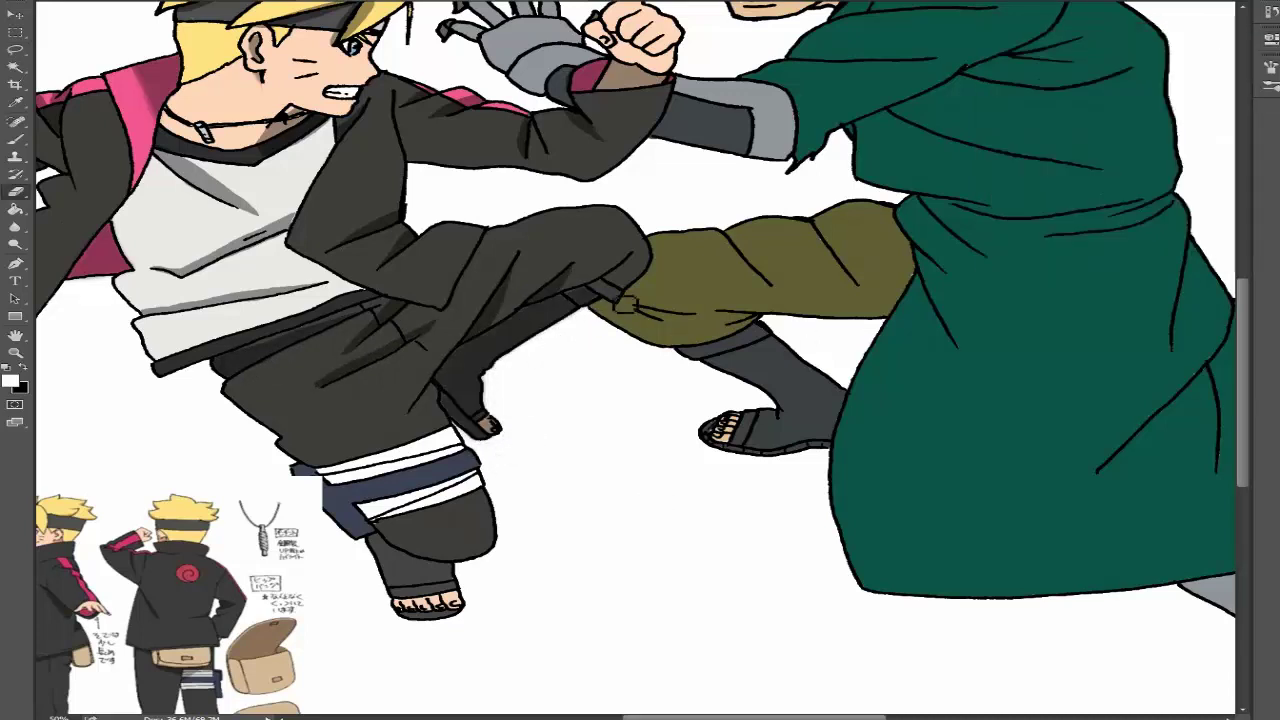
Shade the upper edge of the raised thigh and the knee, erasing the spill outside the line art
scroll(410, 380, "down", 2)
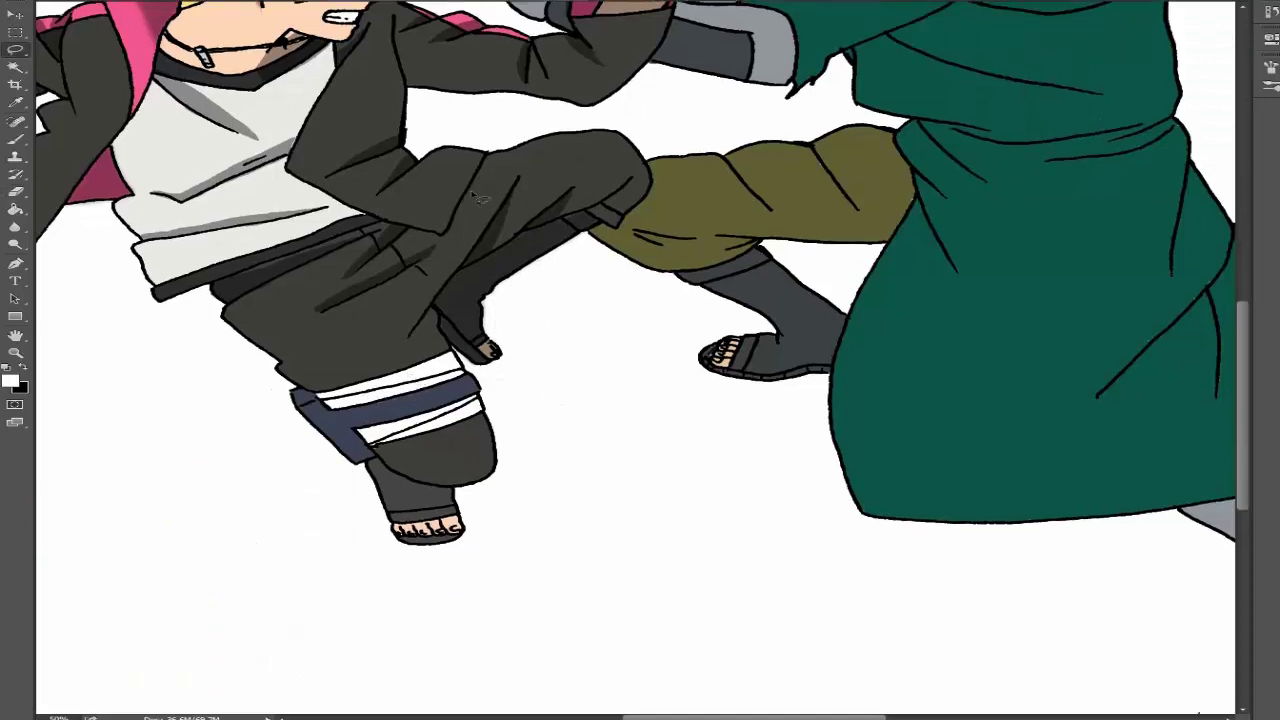
key("F2")
key("F2")
key("e")
left_click_drag(669, 200, 620, 135)
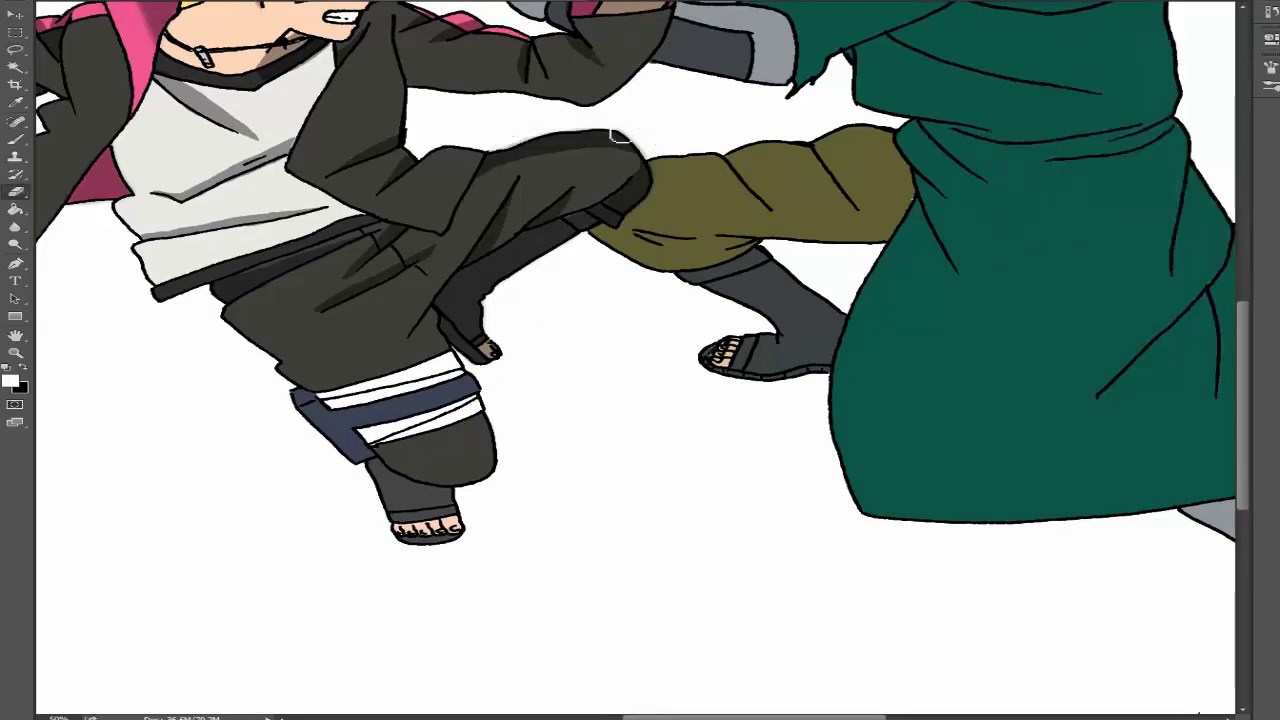
Shade the inner side of the front leg across its white wraps, and clean up excess shadow around the leg and knee
key("l")
left_click_drag(470, 340, 455, 490)
key("F2")
key("F2")
key("e")
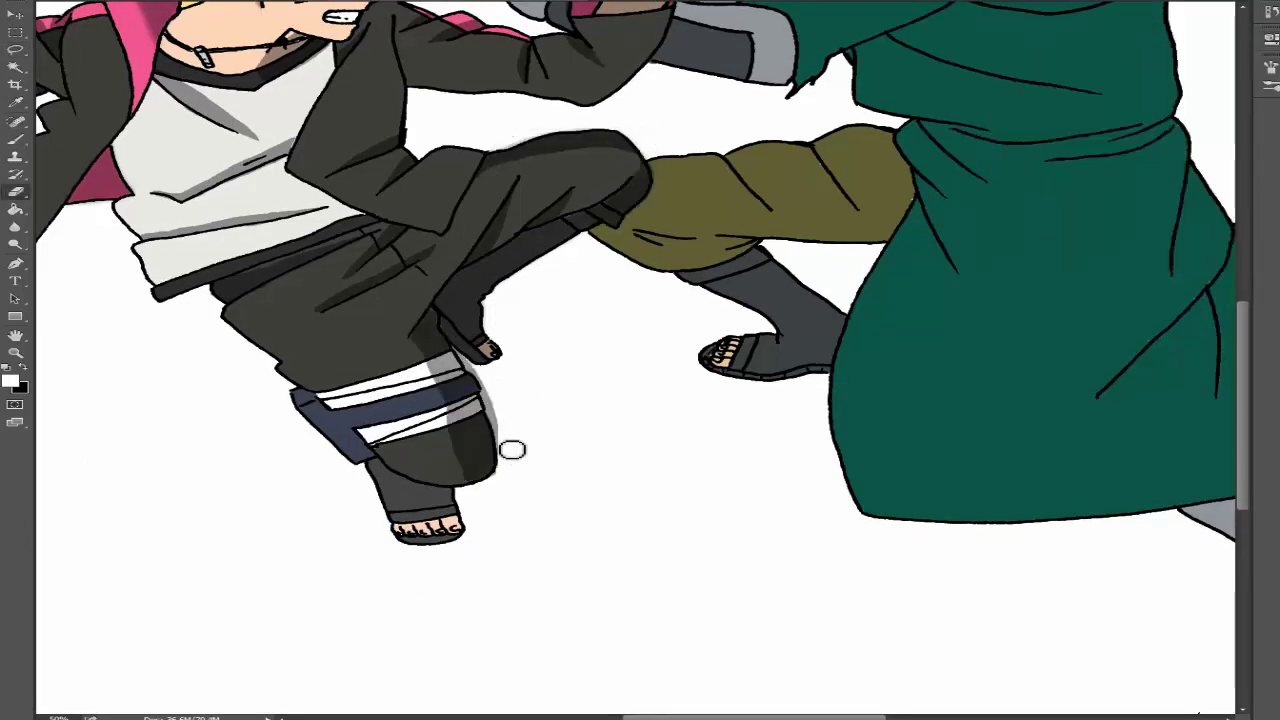
key("ctrl+0")
scroll(623, 306, "up", 3)
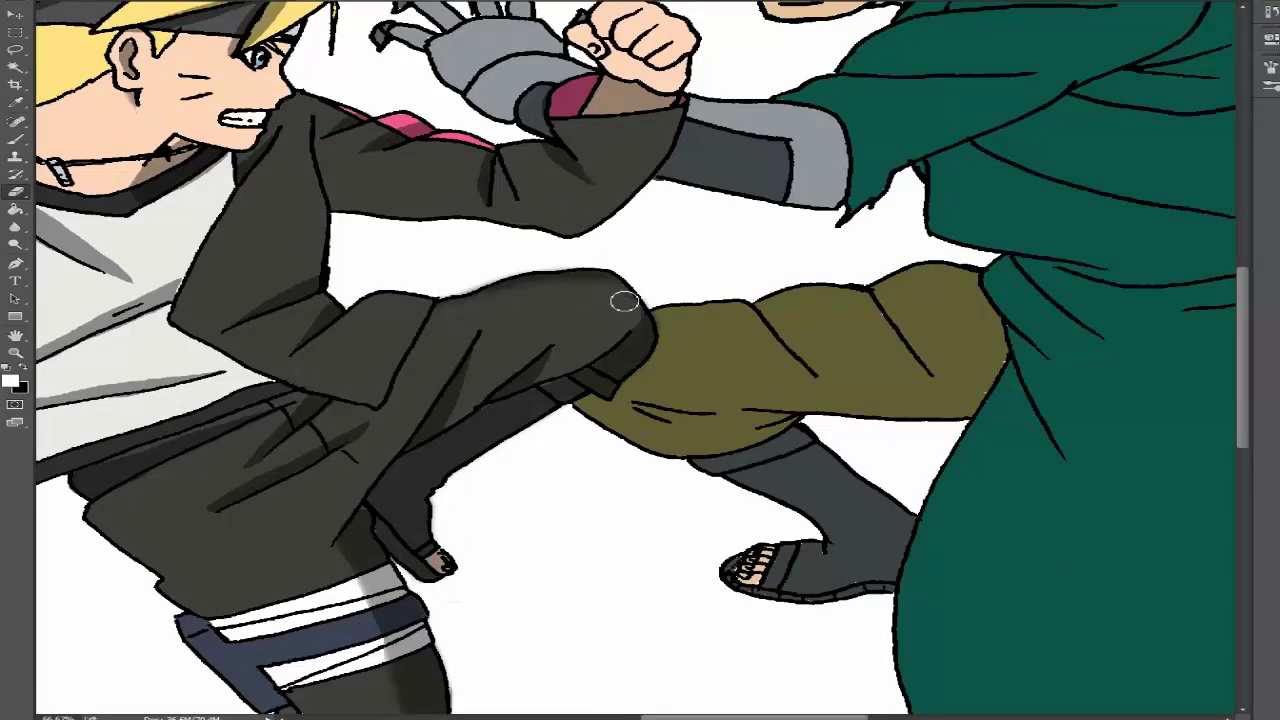
key("ctrl+0")
scroll(660, 482, "up", 3)
Shade the end of the blue thigh strap and the lower part of the blond fighter's front leg
key("F2")
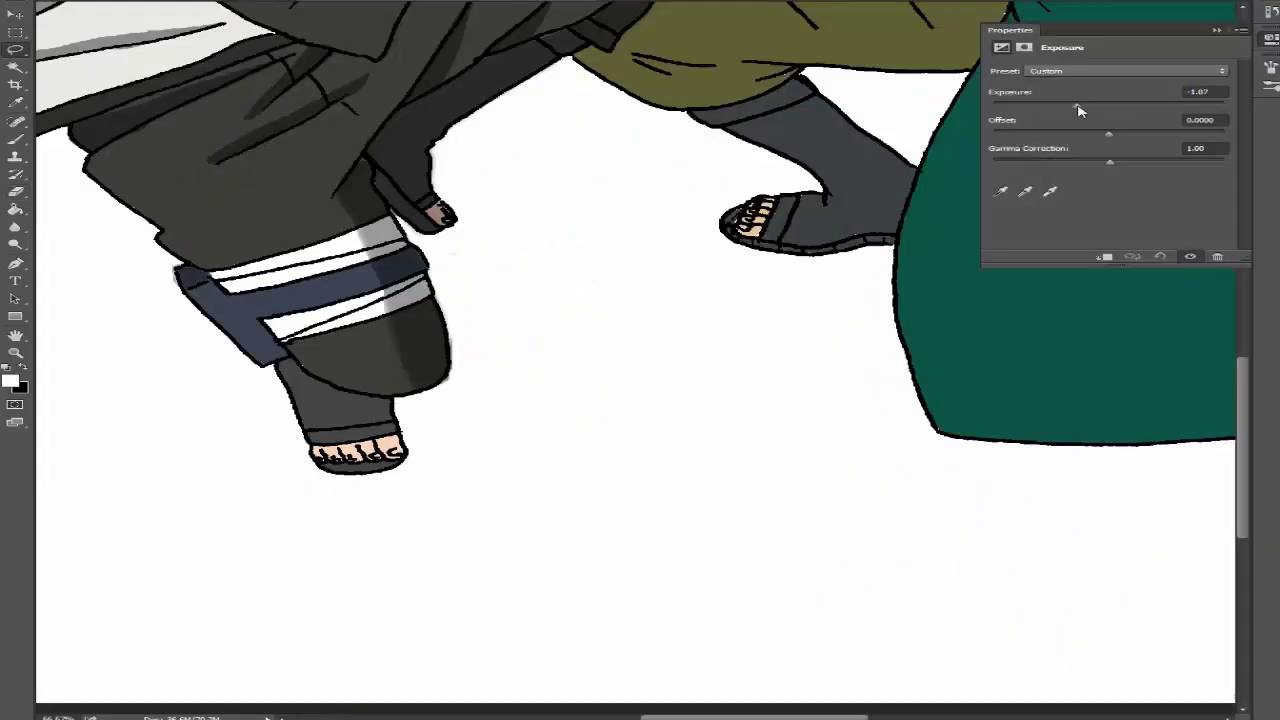
key("F2")
key("F2")
key("F2")
mouse_move(425, 400)
left_mouse_down()
mouse_move(354, 379)
mouse_move(440, 480)
left_mouse_up()
Shade the gaps between the fingers and the underside of the blond fighter's fist with an exposure of -1.65
key("ctrl+minus")
key("ctrl+0")
scroll(600, 330, "up", 3)
key("F2")
key("F2")
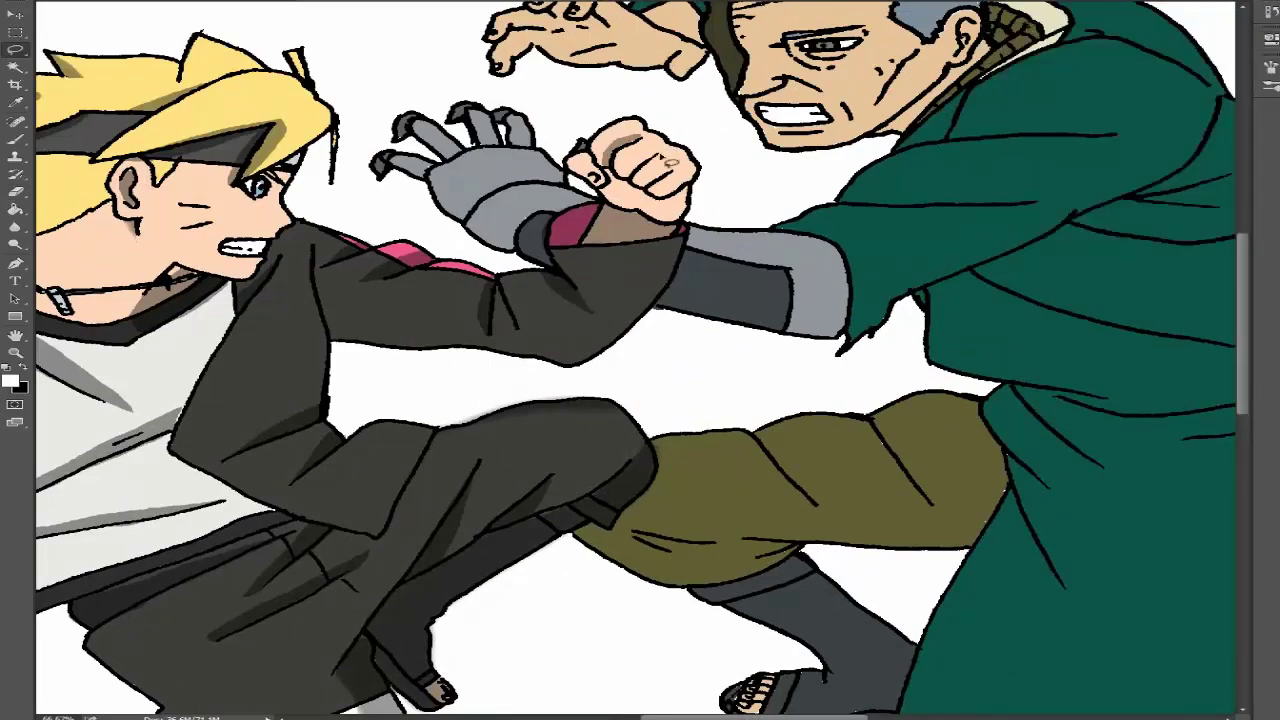
key("F2")
key("F2")
key("F2")
key("F2")
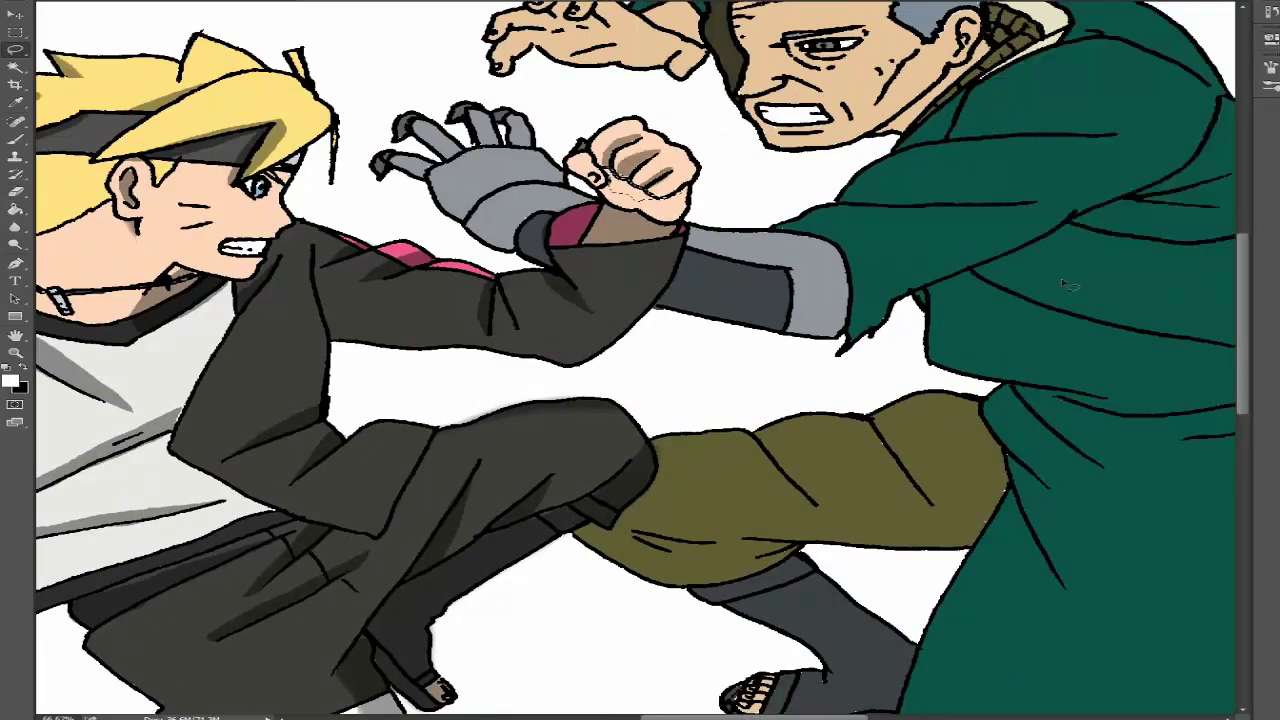
key("F2")
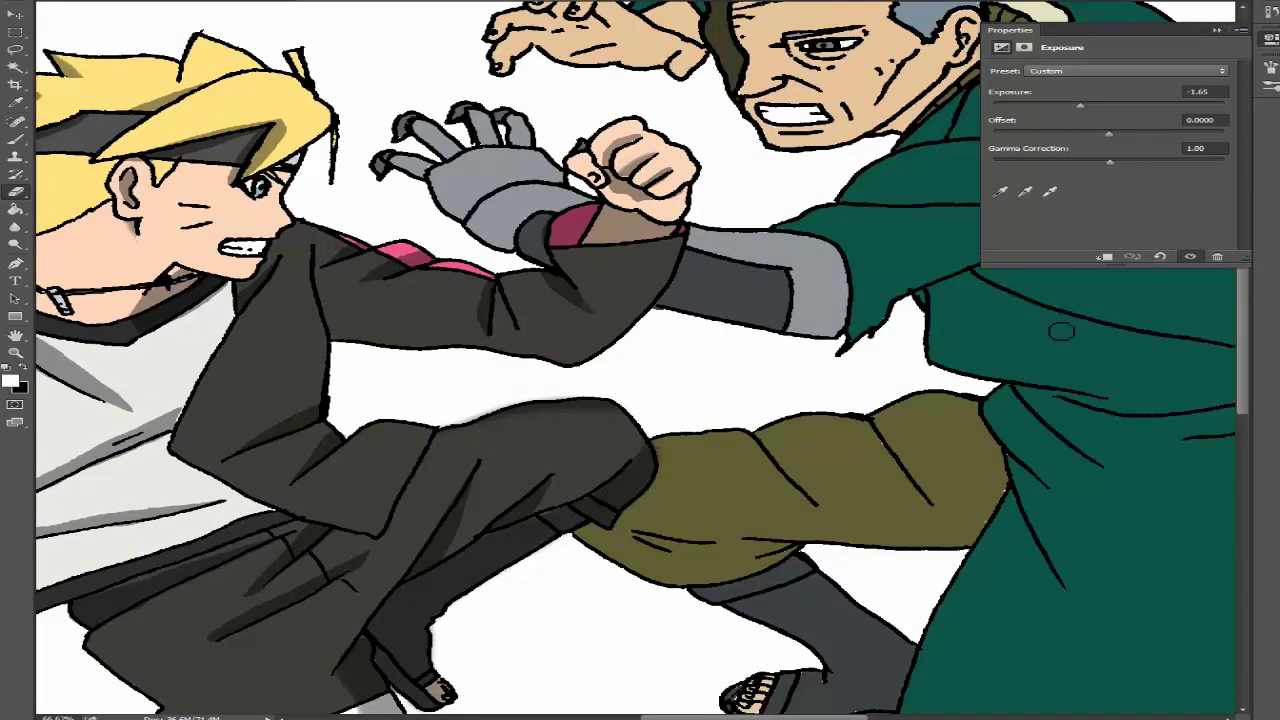
Add a shadow along the palm crease of the blond fighter's outstretched hand
left_click(15, 48)
key("ctrl+0")
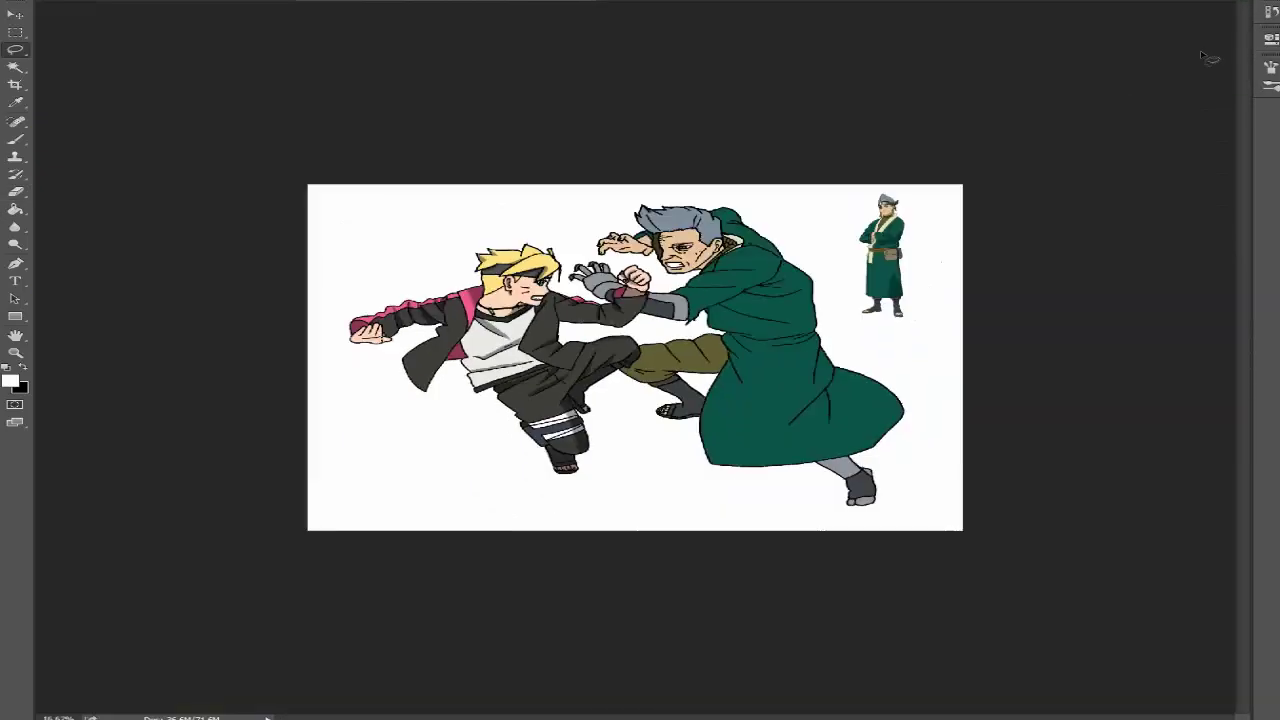
scroll(318, 262, "up", 5)
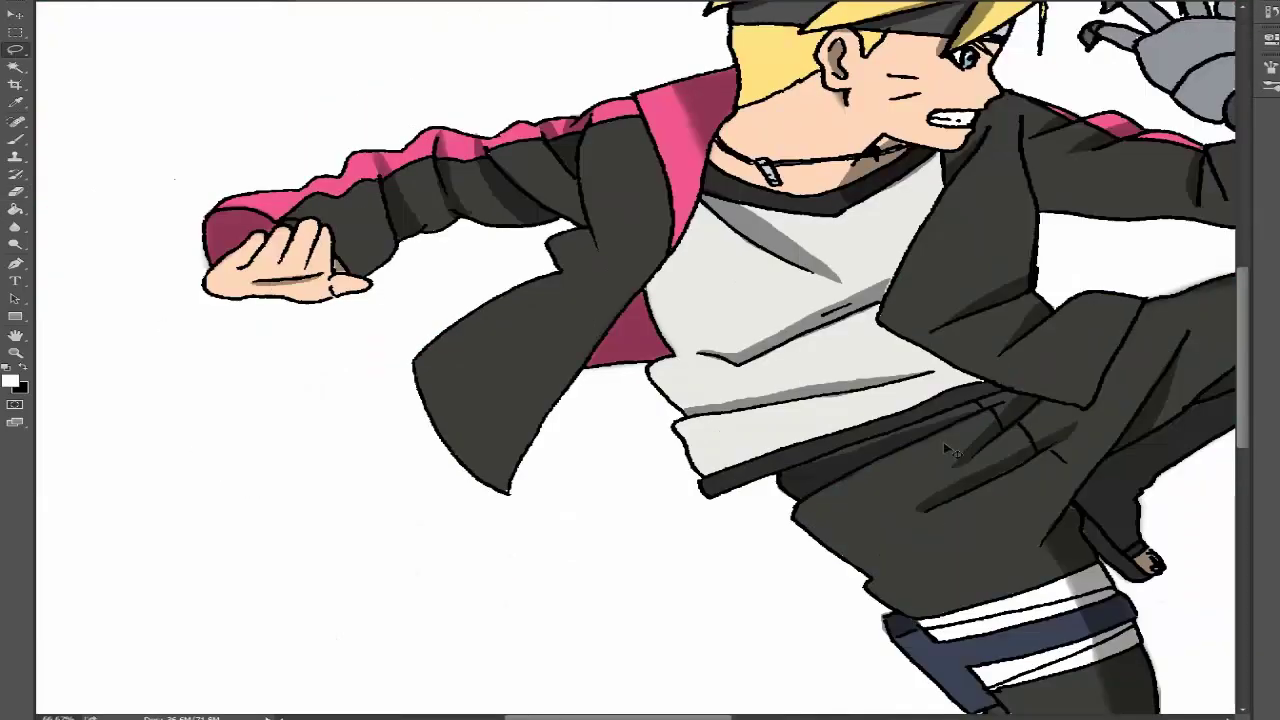
Shade the front strands, the temple crease and the area near the ear on the older fighter's grey hair
scroll(640, 360, "up", 10)
scroll(640, 360, "right", 10)
left_click_drag(1108, 105, 1080, 108)
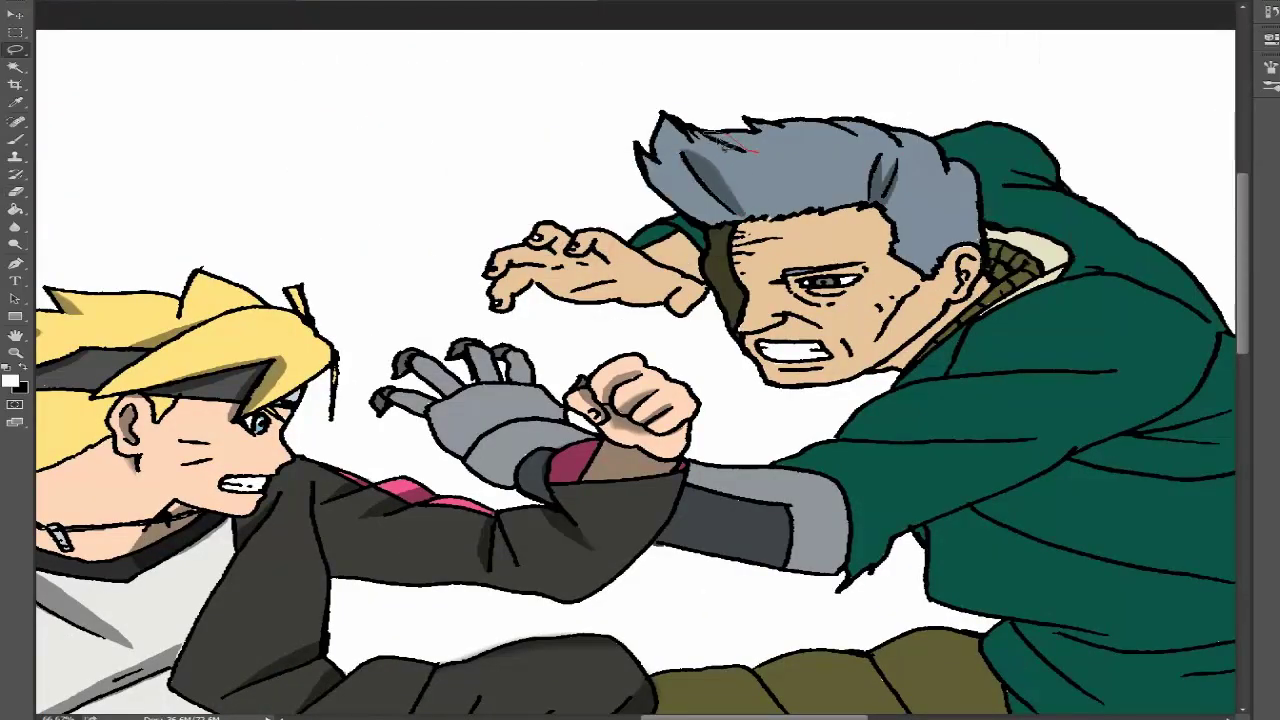
left_click(1216, 33)
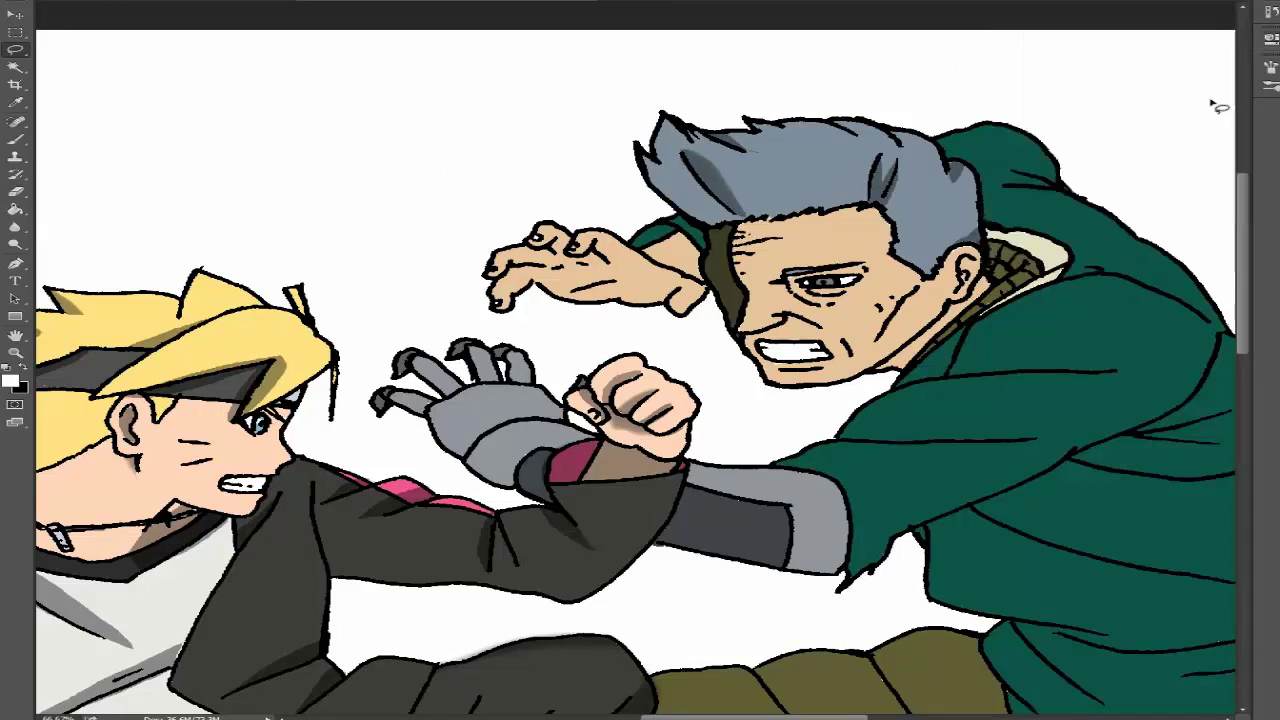
Shade the older fighter's collar and the neck area under his jaw, erasing the spill
scroll(700, 295, "down", 2)
scroll(700, 295, "right", 4)
key("ctrl+d")
key("e")
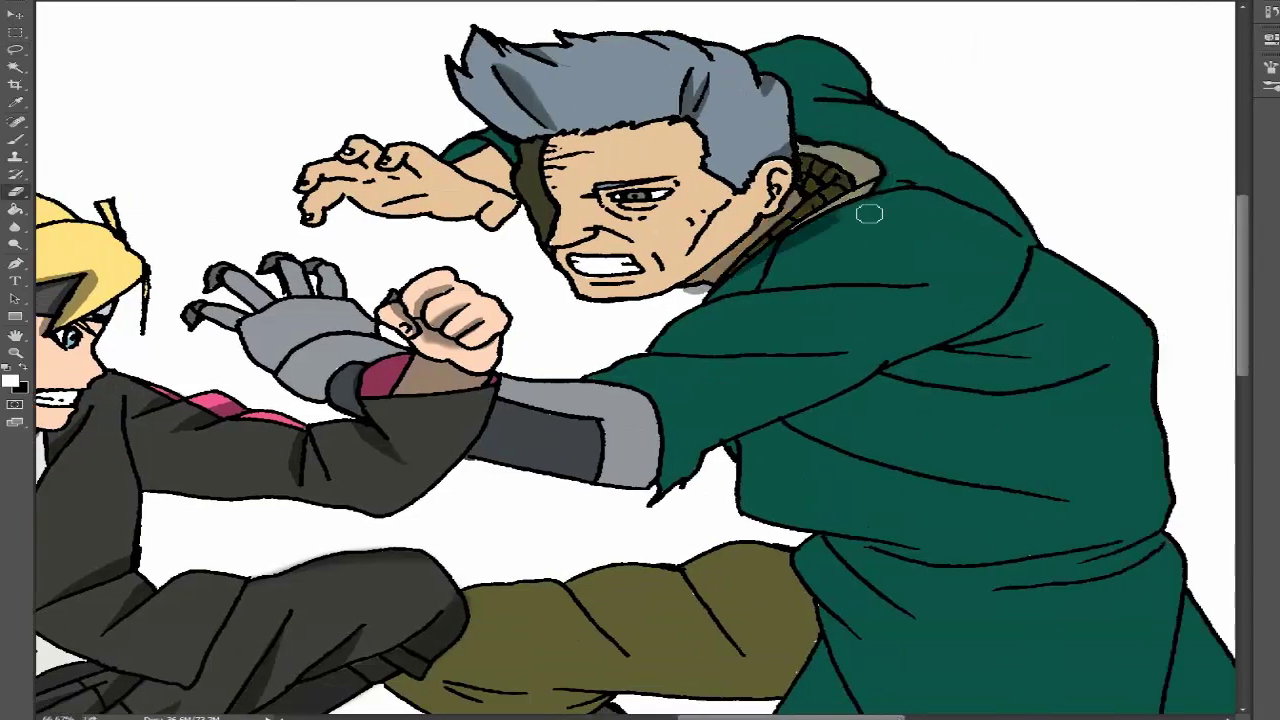
Add shadows to the older fighter's cheek, the fingers of his bare hand and the sleeve behind it
key("l")
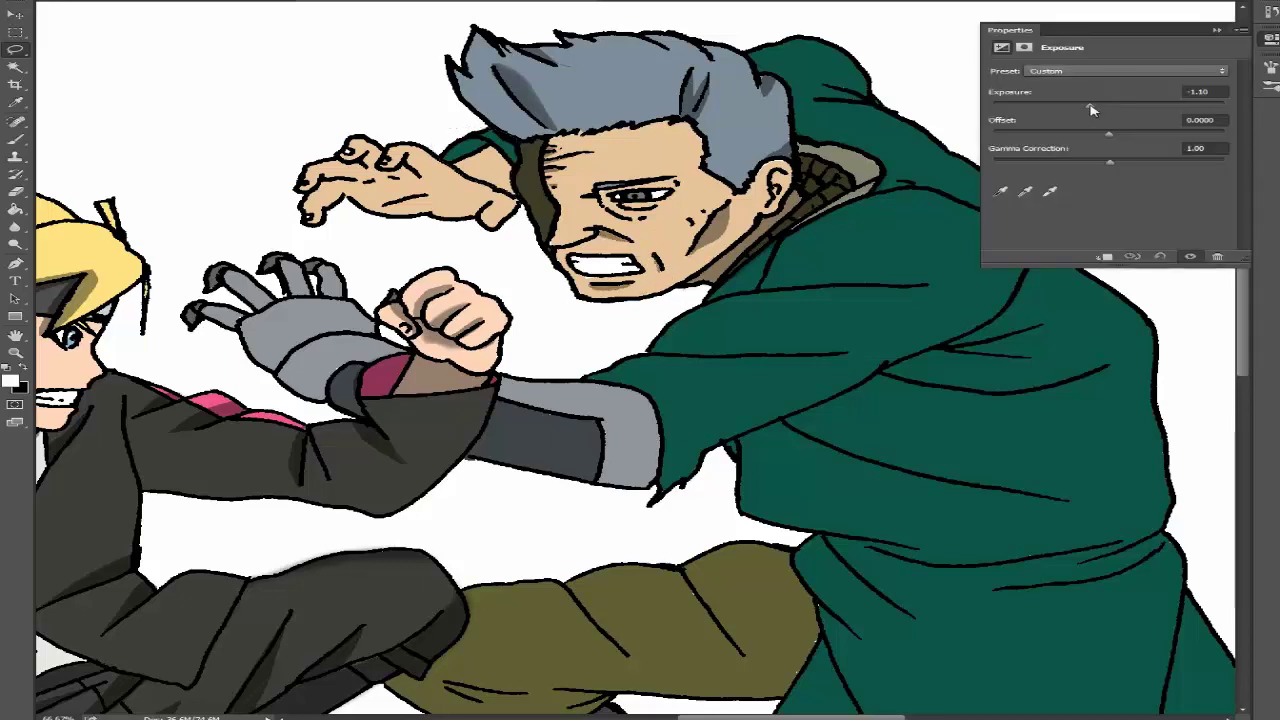
key("e")
key("l")
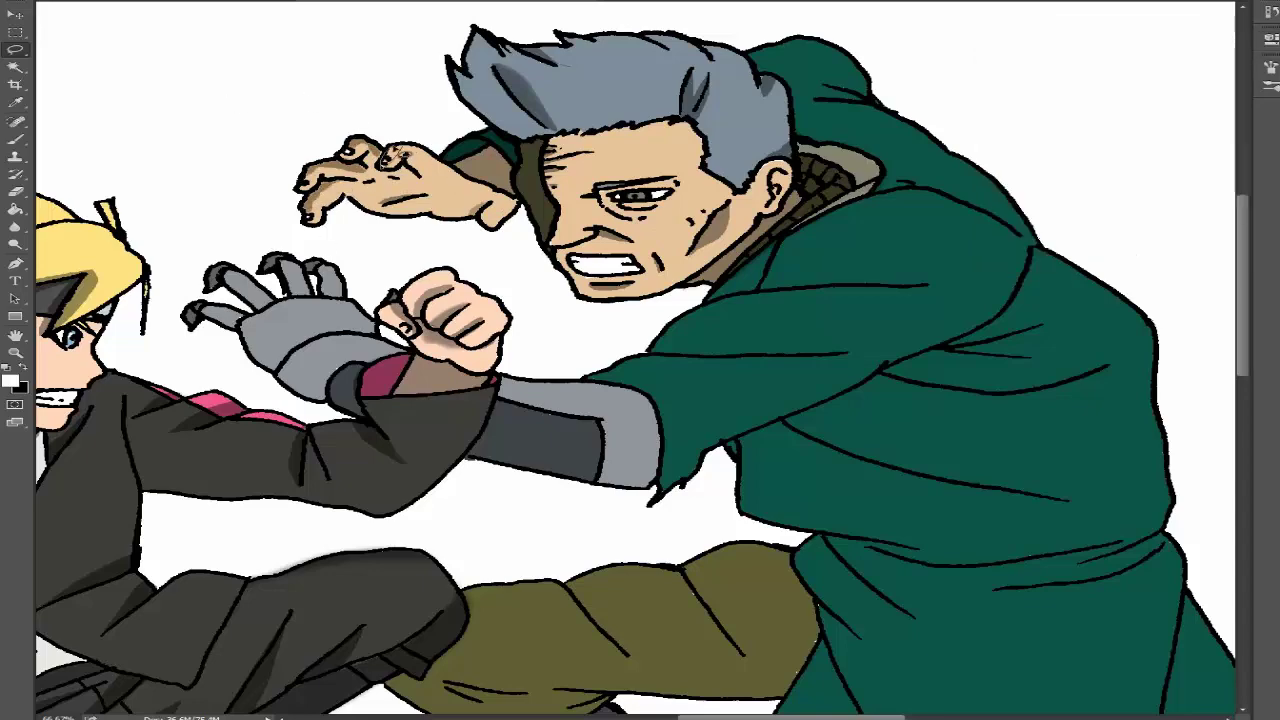
Shade the folds on the older fighter's green sleeve, underarm and chest
scroll(395, 155, "down", 3)
scroll(767, 120, "up", 3)
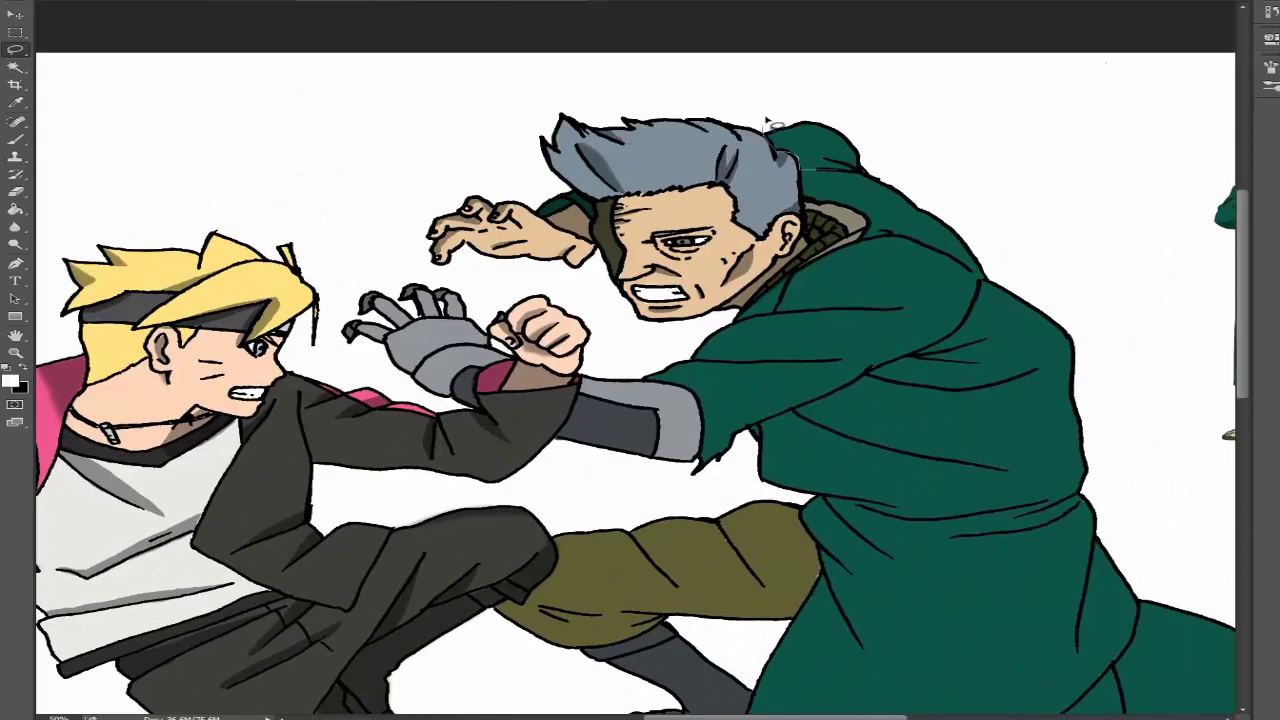
scroll(866, 126, "down", 3)
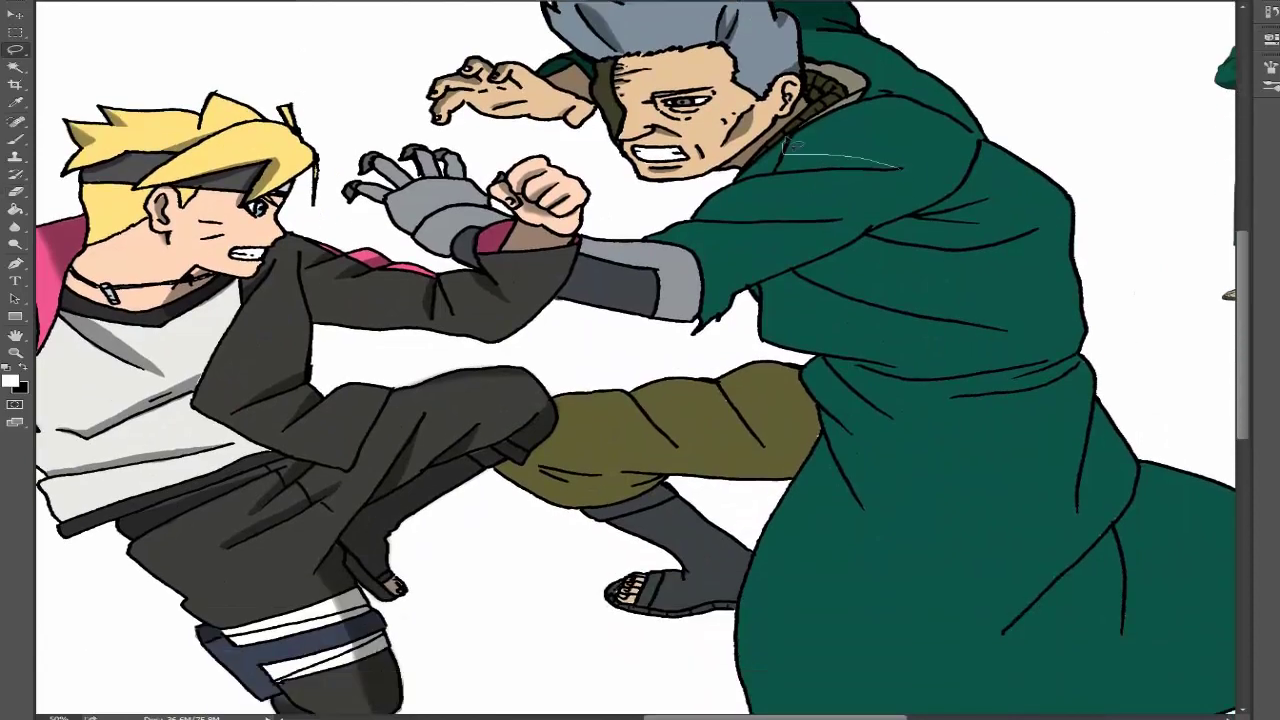
scroll(950, 215, "up", 1)
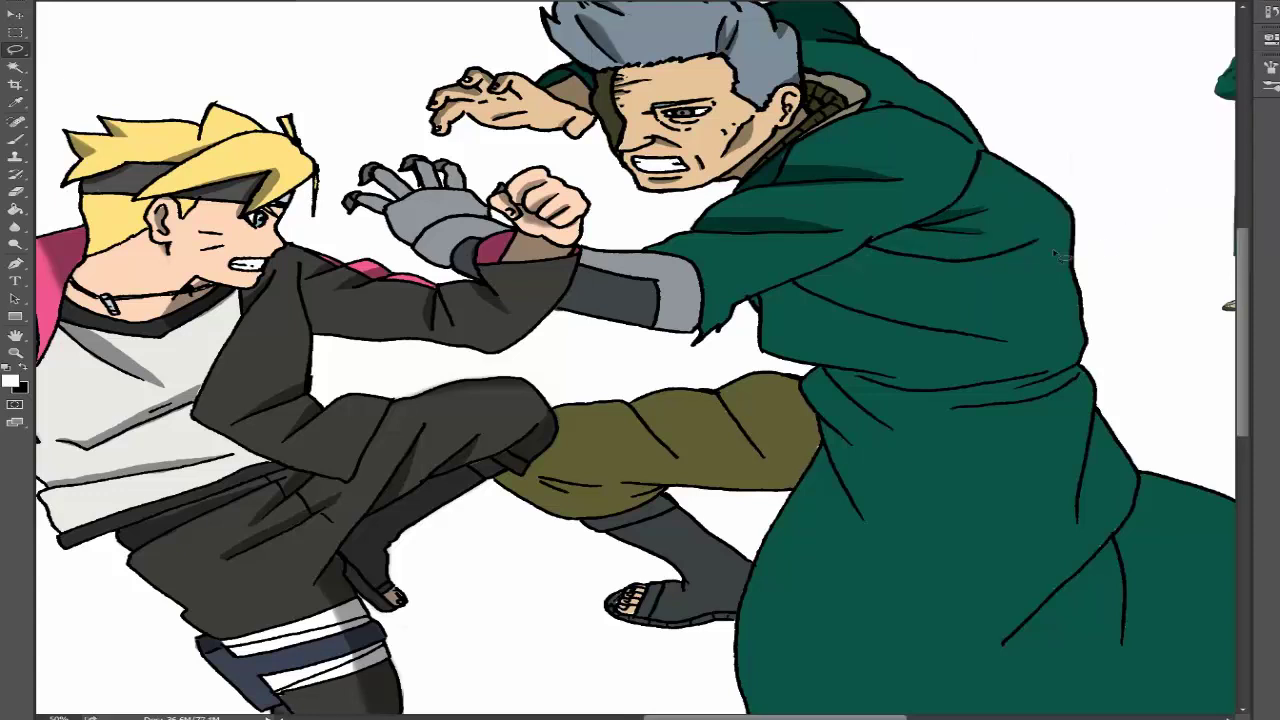
scroll(890, 215, "down", 1)
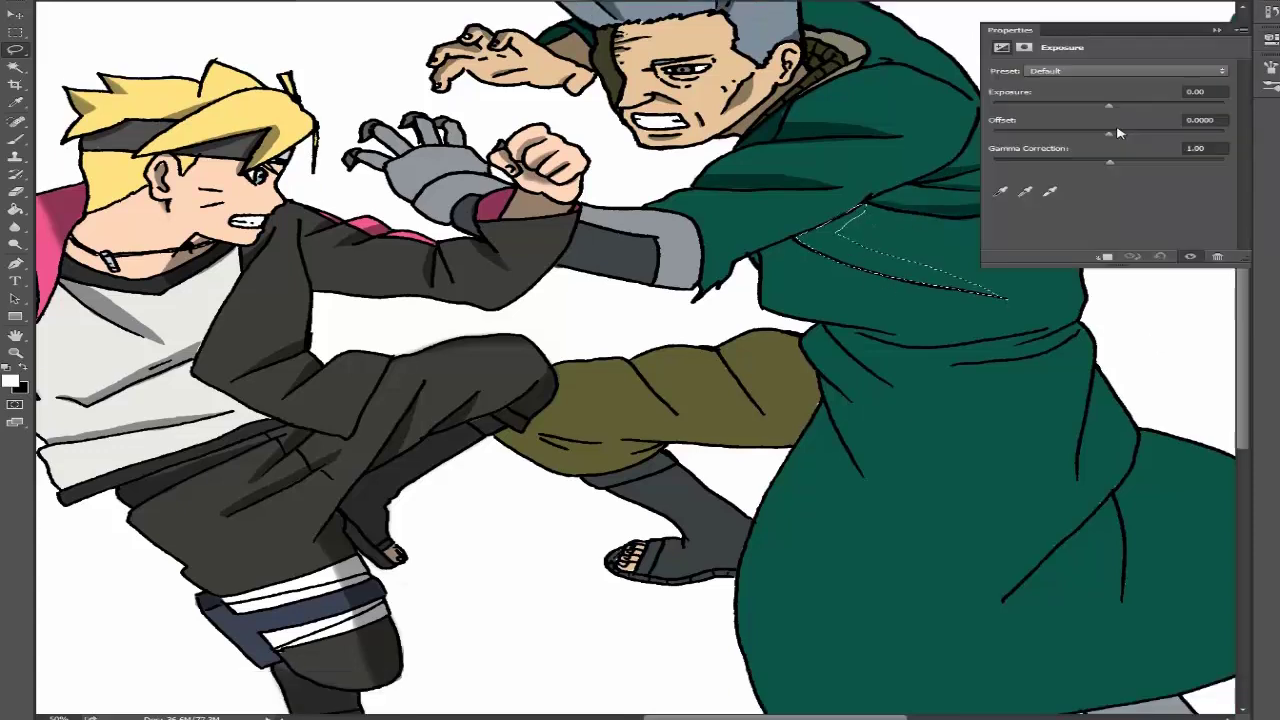
key("e")
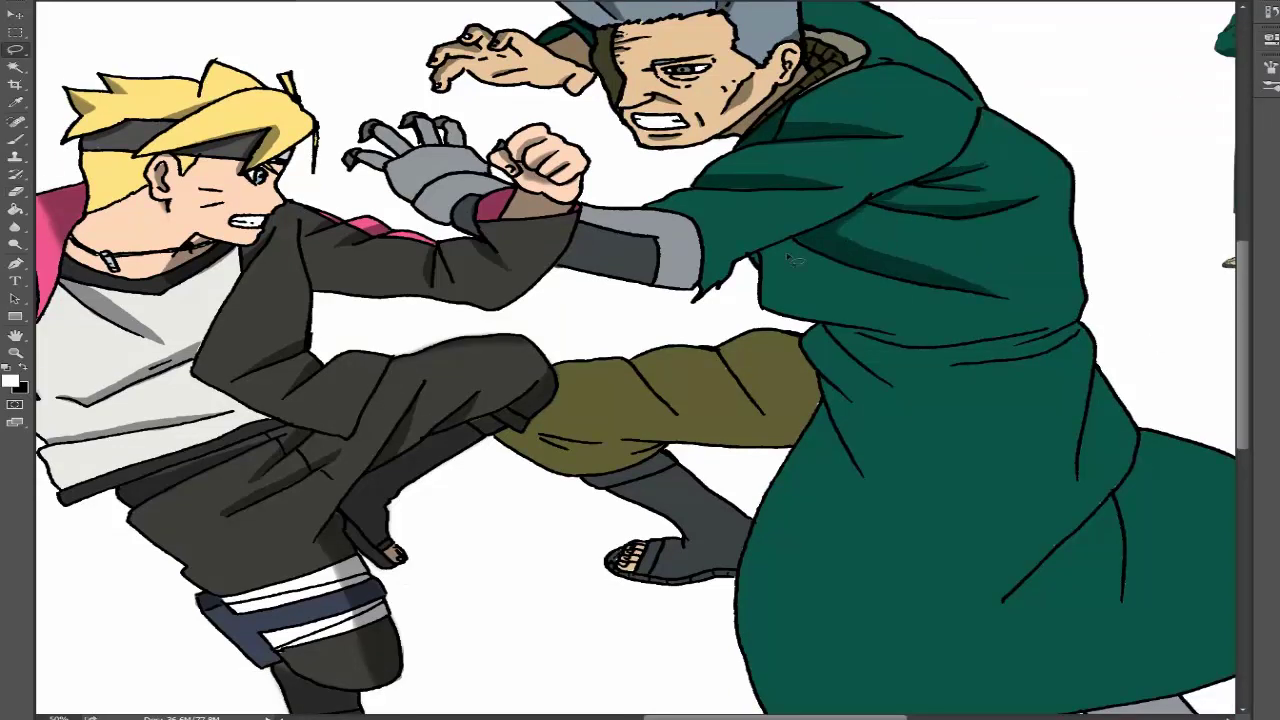
Shade the front edge of the green robe's torso, the folds around its waist and the creases at the front hip
scroll(971, 266, "down", 2)
scroll(971, 300, "up", 3)
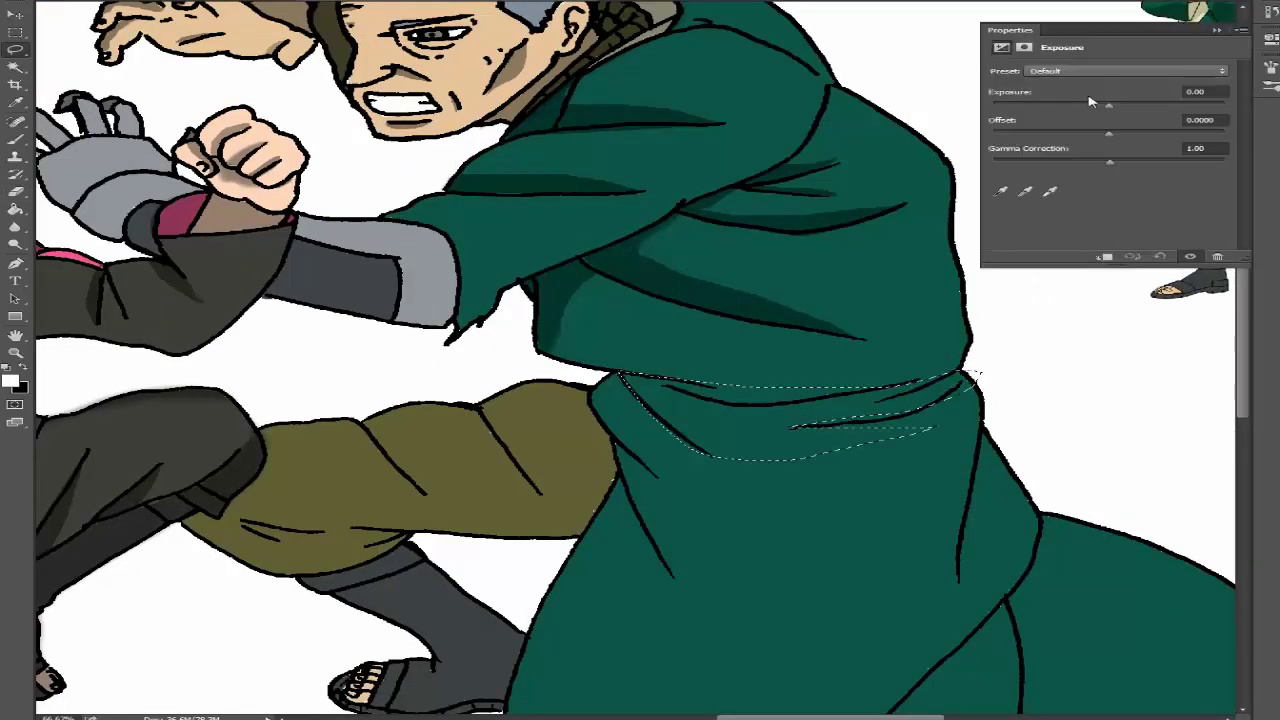
key("e")
scroll(976, 369, "down", 2)
key("l")
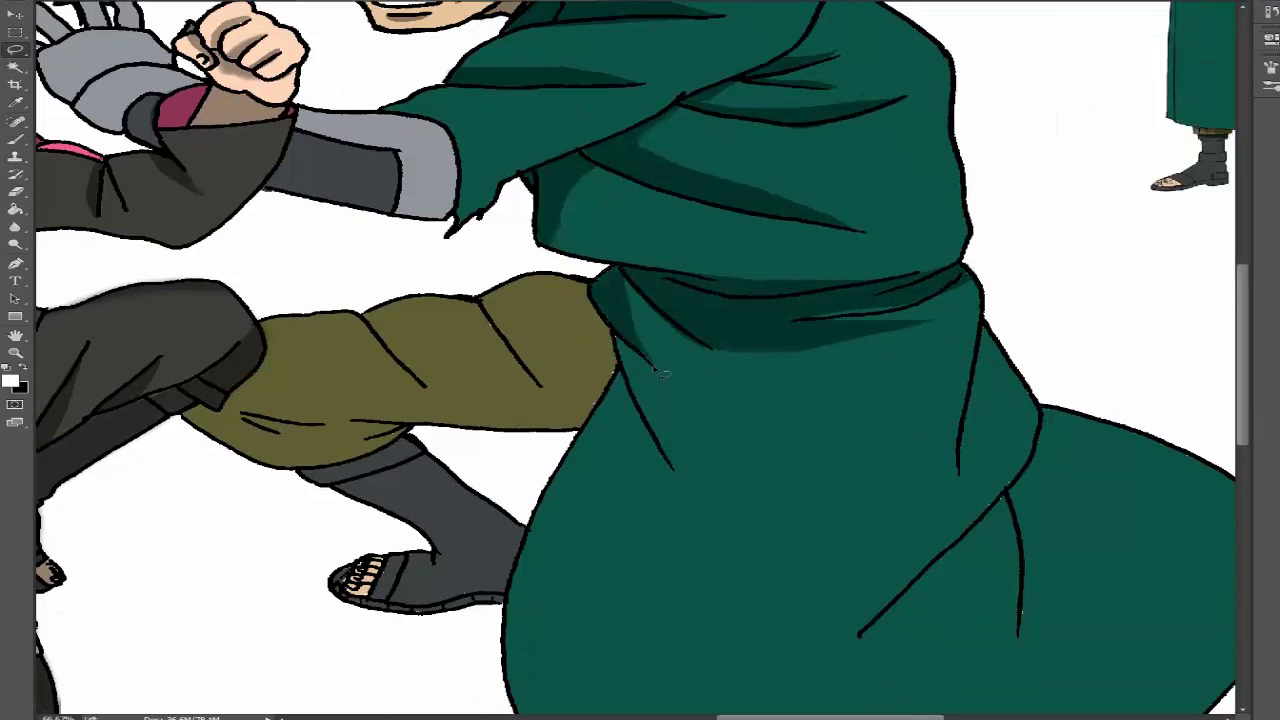
key("ctrl+d")
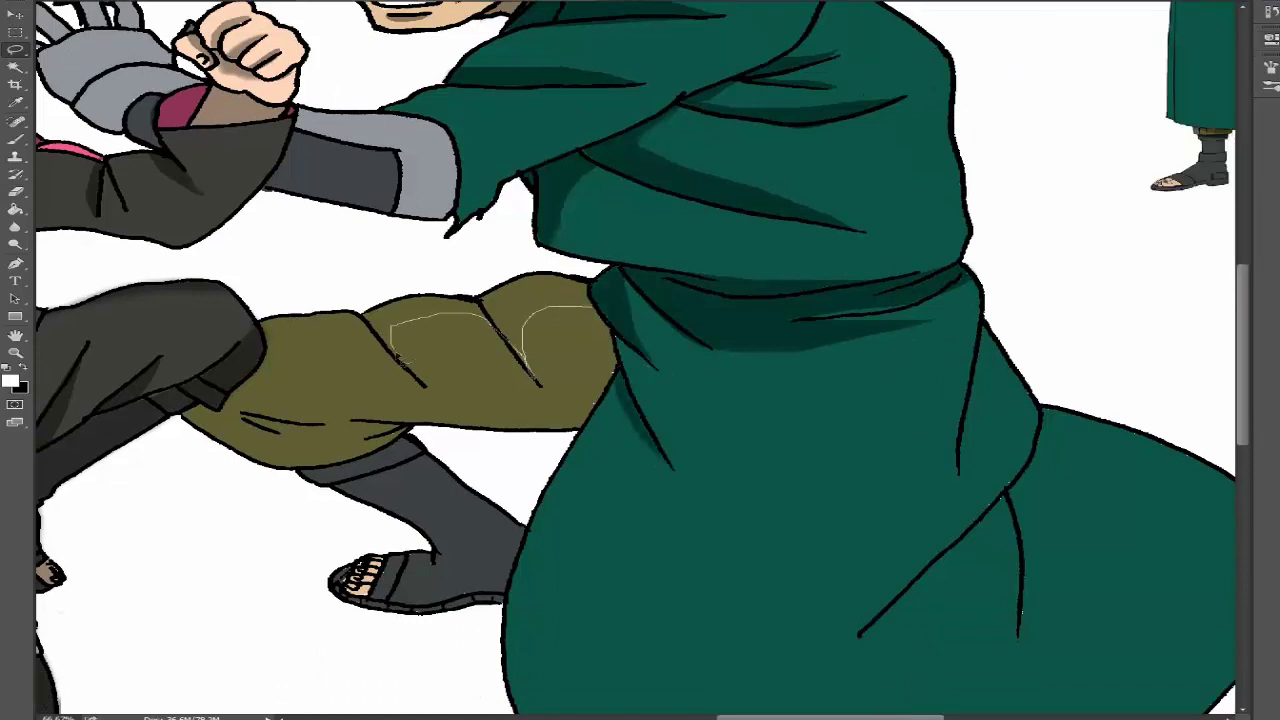
Shade the upper edge and knee folds of the older fighter's olive trouser leg, erasing the spill above the outline
key("alt+BackSpace")
key("ctrl+d")
key("e")
mouse_move(540, 268)
left_mouse_down()
mouse_move(354, 298)
mouse_move(435, 292)
left_mouse_up()
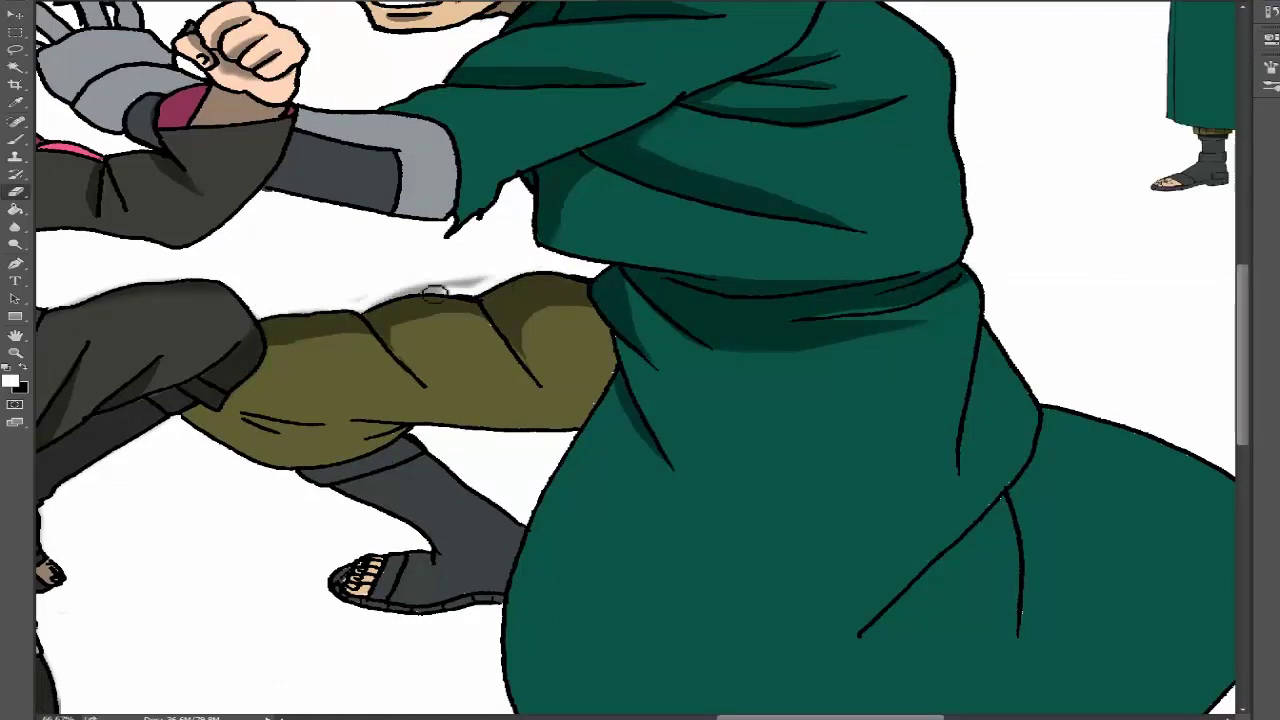
Shade the underside of the olive trouser leg and darken the older fighter's front shin and sandaled foot
mouse_move(365, 625)
left_mouse_down()
mouse_move(427, 432)
mouse_move(489, 488)
mouse_move(237, 470)
mouse_move(368, 514)
mouse_move(380, 550)
mouse_move(399, 544)
mouse_move(488, 624)
mouse_move(357, 614)
left_mouse_up()
key("alt+BackSpace")
key("ctrl+d")
key("e")
Add shadows along the forked crease in the robe's skirt and the fold at its rear hip
key("h")
left_click_drag(1005, 505, 675, 453)
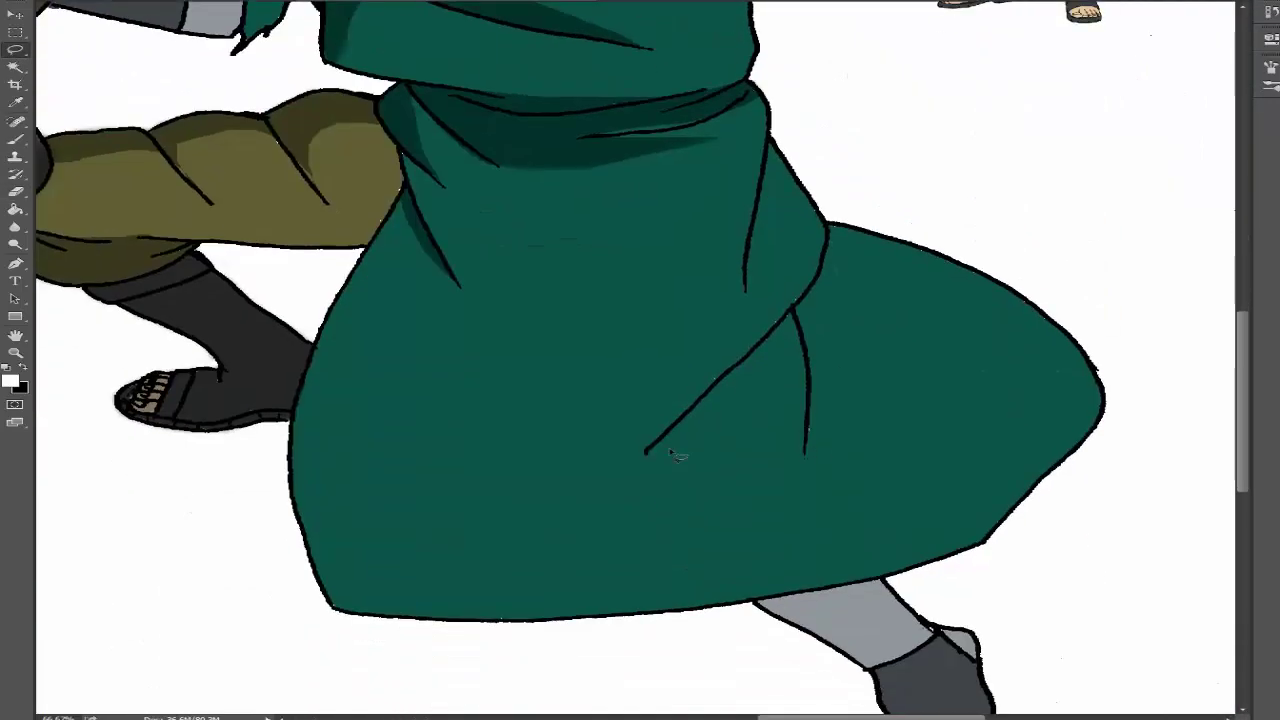
key("alt+BackSpace")
key("ctrl+d")
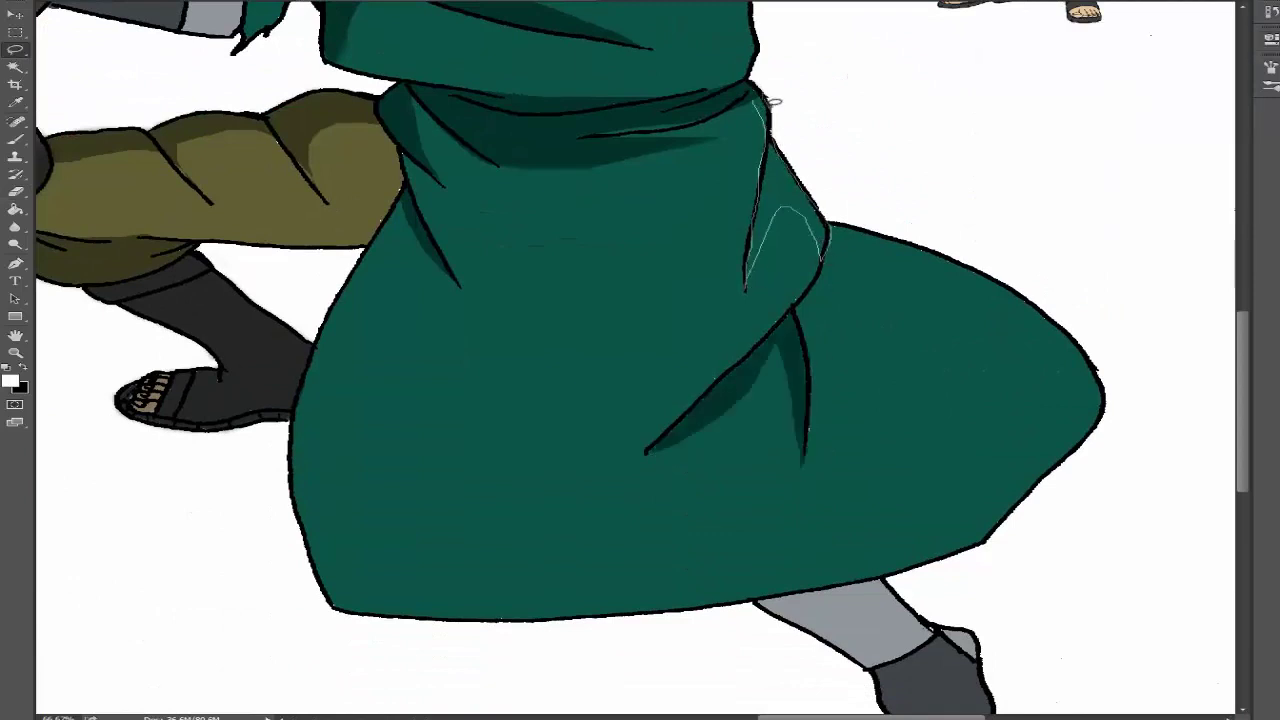
left_click(1216, 30)
Darken the robe's rear flap with an Exposure of -1.71, erasing the spill outside the outline and fading the shadow's inner area
mouse_move(830, 225)
left_mouse_down()
mouse_move(537, 600)
mouse_move(945, 220)
mouse_move(835, 222)
left_mouse_up()
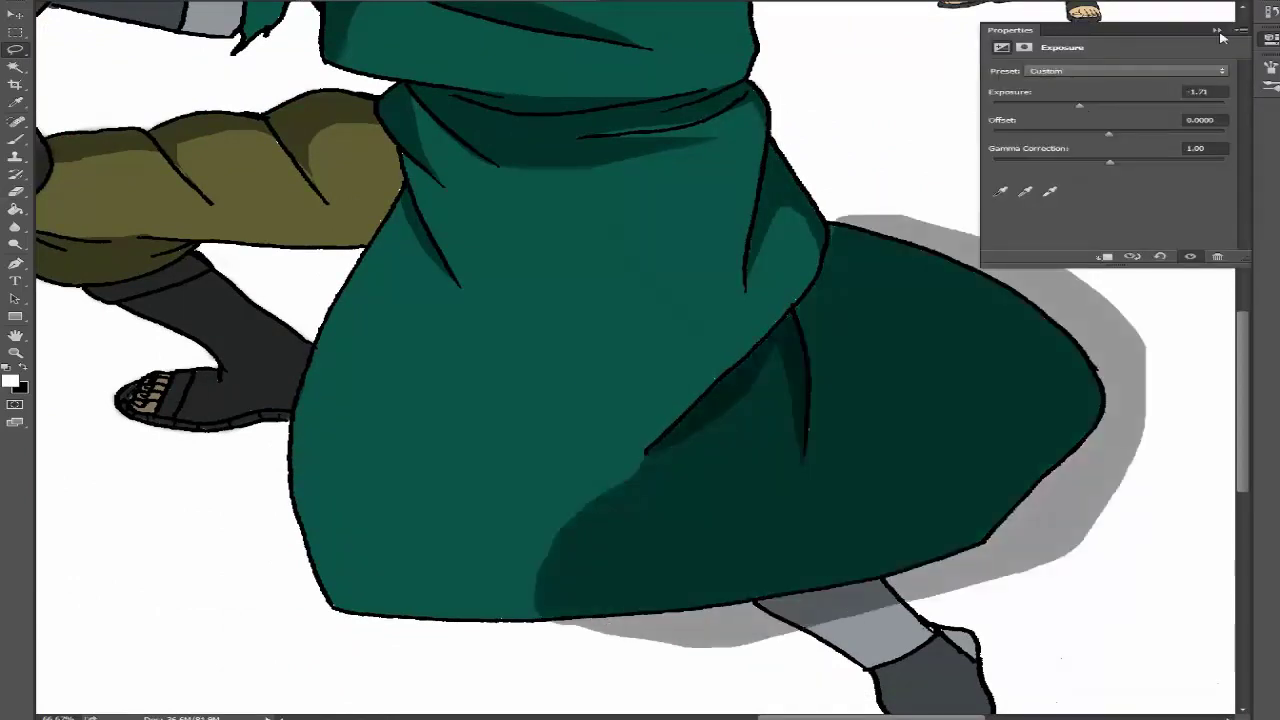
left_click(1216, 30)
key("e")
mouse_move(1120, 445)
left_mouse_down()
mouse_move(1088, 517)
mouse_move(1034, 269)
mouse_move(1034, 523)
mouse_move(968, 598)
left_mouse_up()
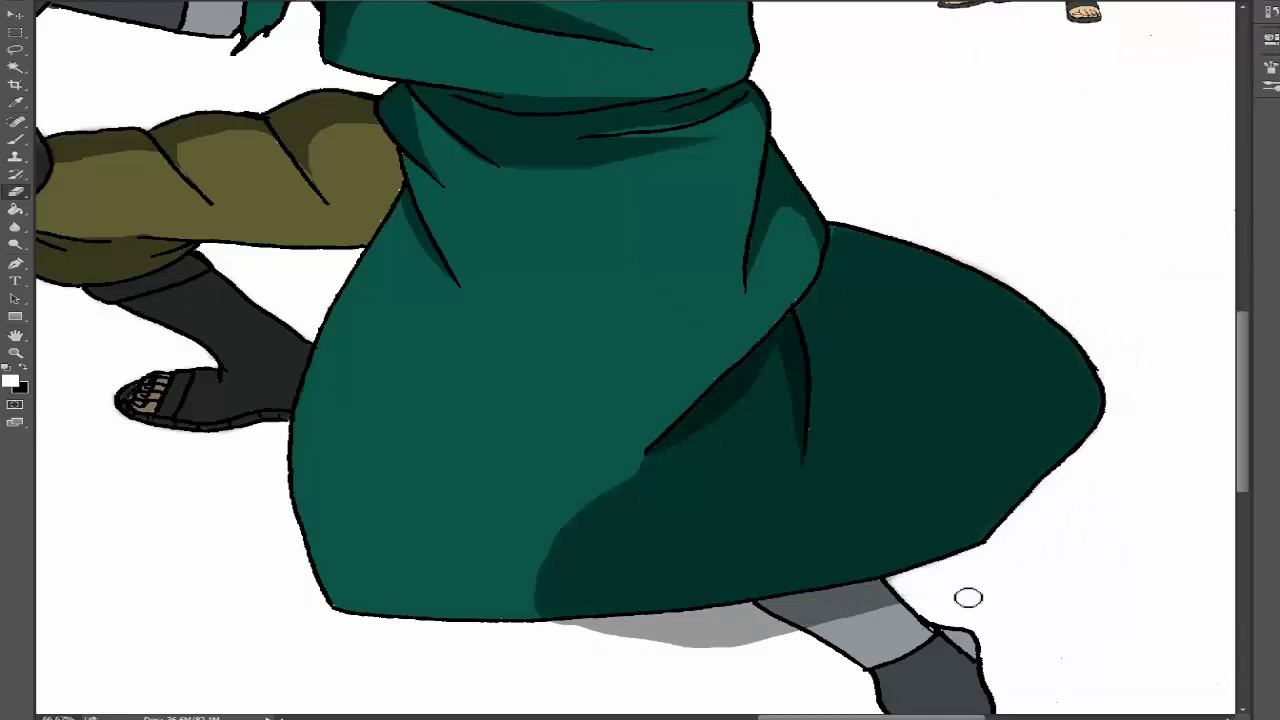
scroll(968, 598, "down", 1)
mouse_move(800, 560)
left_mouse_down()
mouse_move(600, 583)
mouse_move(850, 560)
left_mouse_up()
scroll(594, 314, "down", 3)
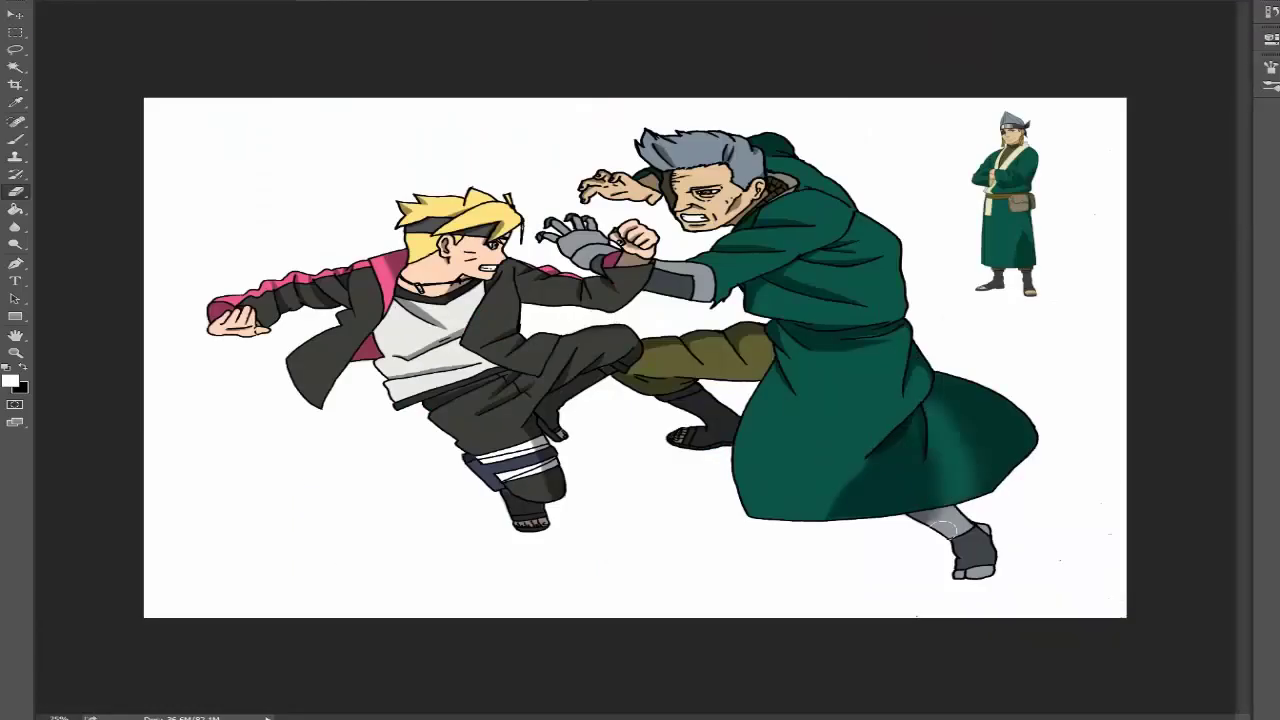
Shade the older fighter's rear leg just below the robe's hem with an Exposure adjustment
key("l")
left_click_drag(900, 512, 960, 532)
left_click(1216, 30)
left_click_drag(1101, 104, 1088, 104)
left_click(1216, 30)
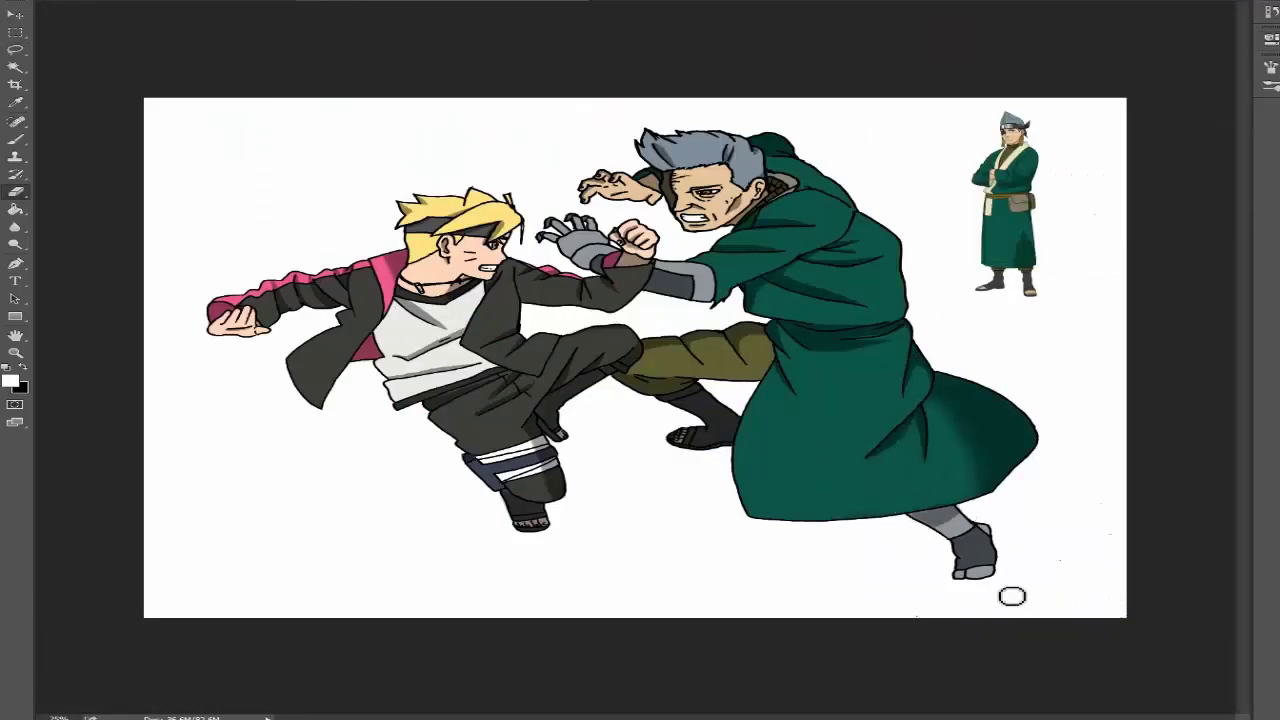
Shade the older fighter's grey gauntlet and forearm guard, erasing the spill around the metal hand
left_click(1270, 40)
left_click(1216, 30)
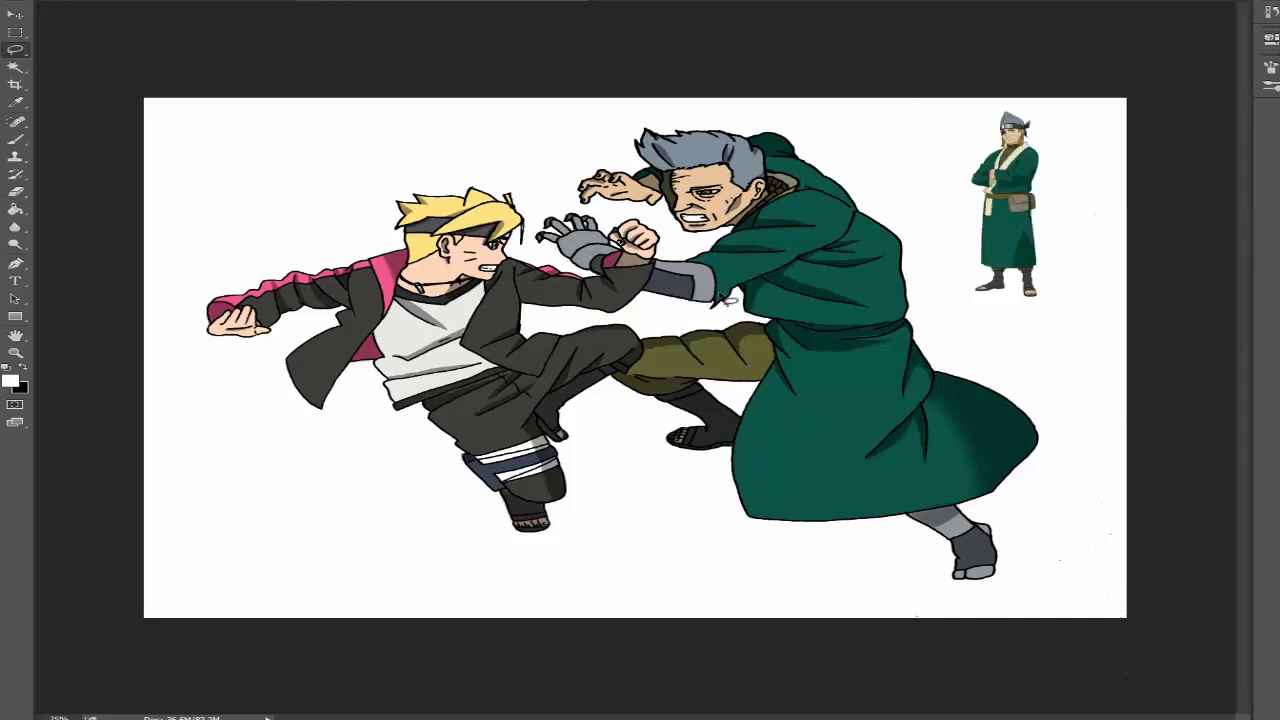
left_click(1270, 40)
key("e")
mouse_move(630, 187)
left_mouse_down()
mouse_move(586, 205)
mouse_move(661, 222)
mouse_move(688, 200)
mouse_move(691, 287)
mouse_move(536, 237)
mouse_move(628, 196)
mouse_move(521, 160)
left_mouse_up()
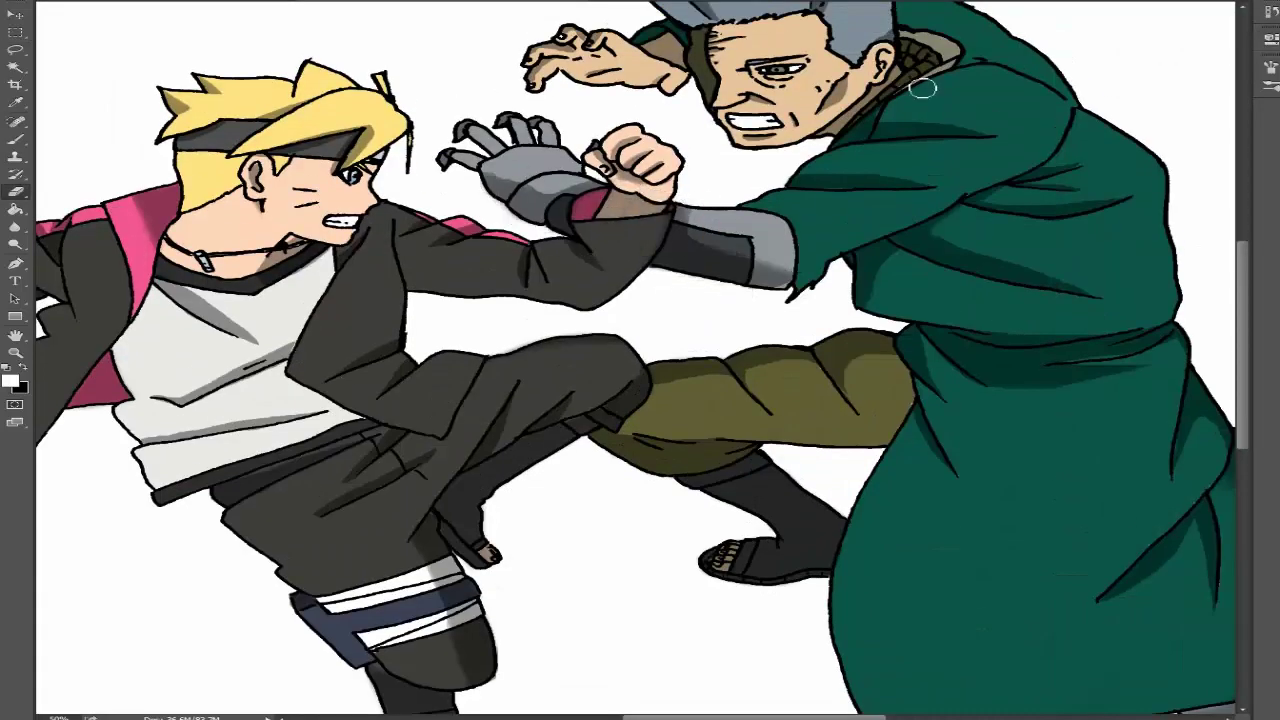